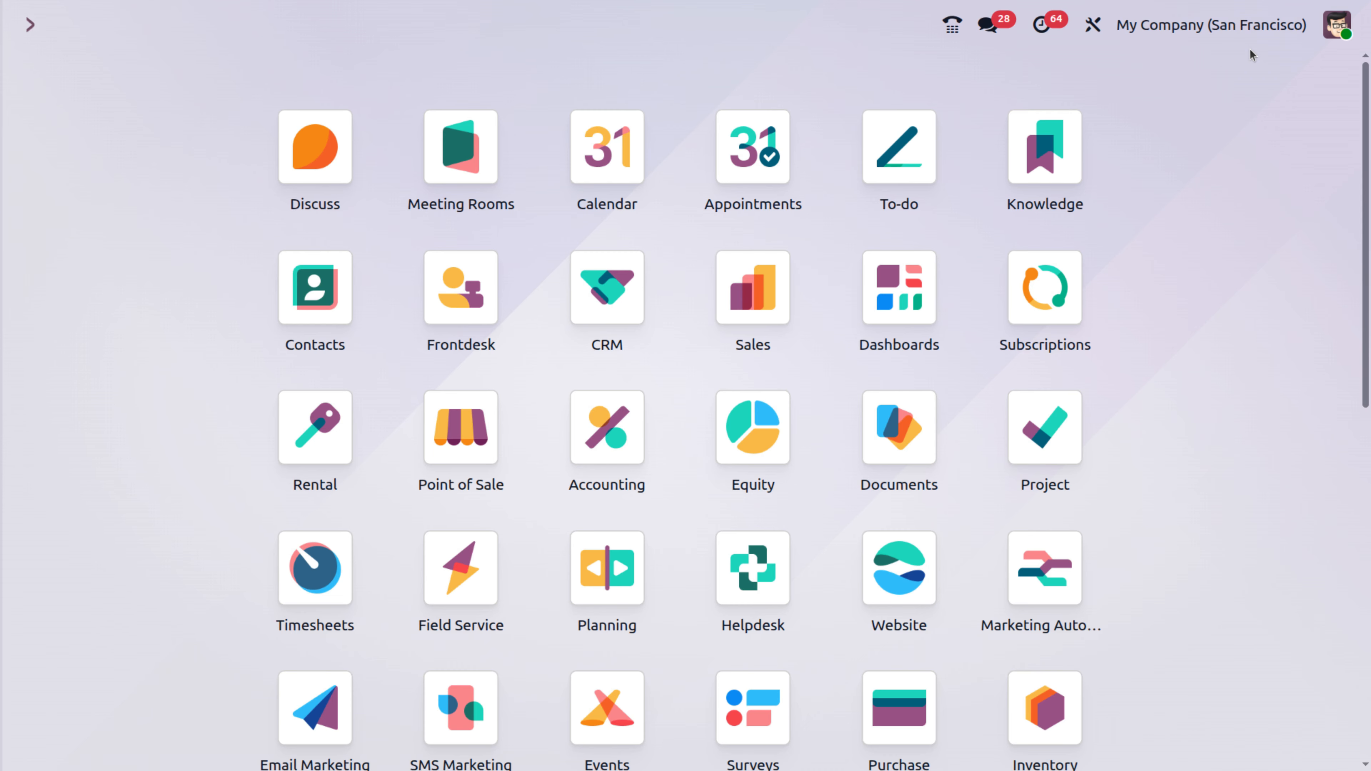
Open the Sales app's settings and review the Product Catalog options for variants.
type("sa")
key("Return")
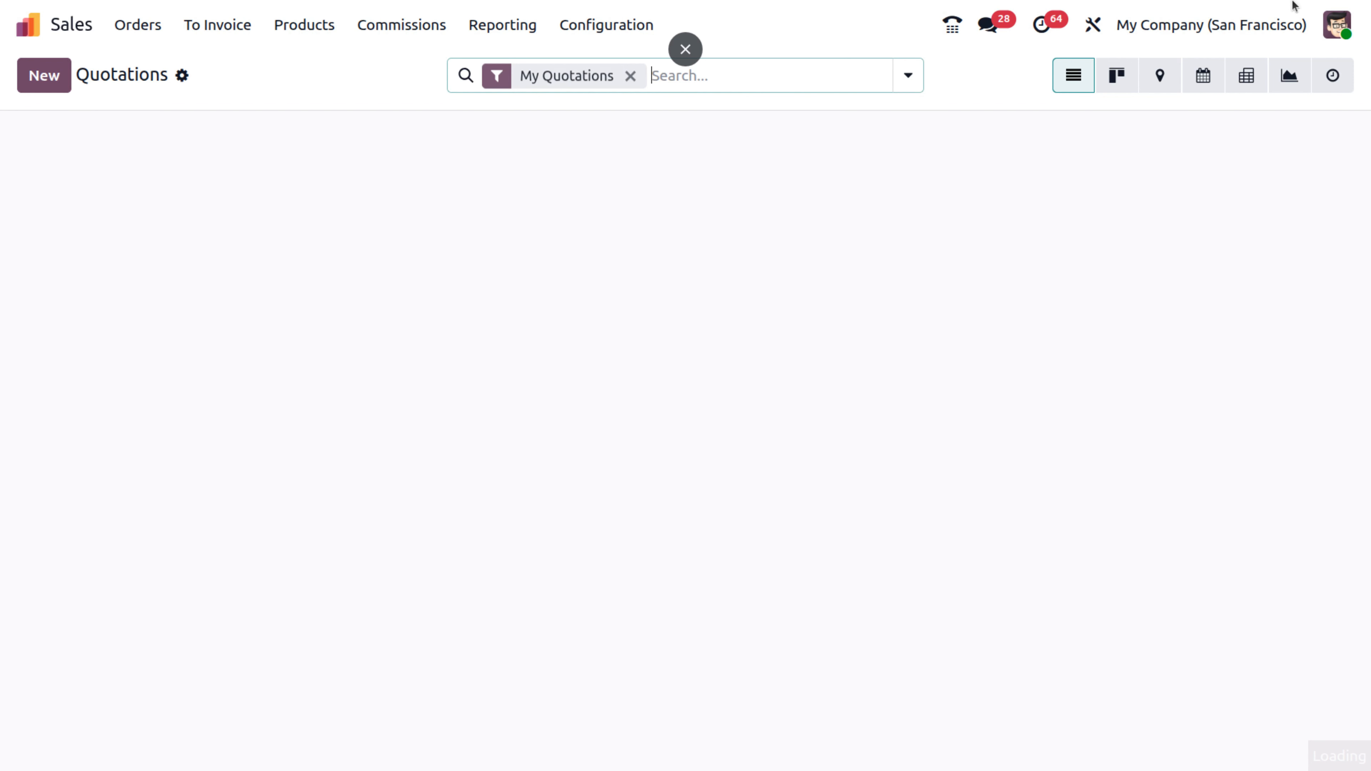
left_click(606, 24)
left_click(627, 65)
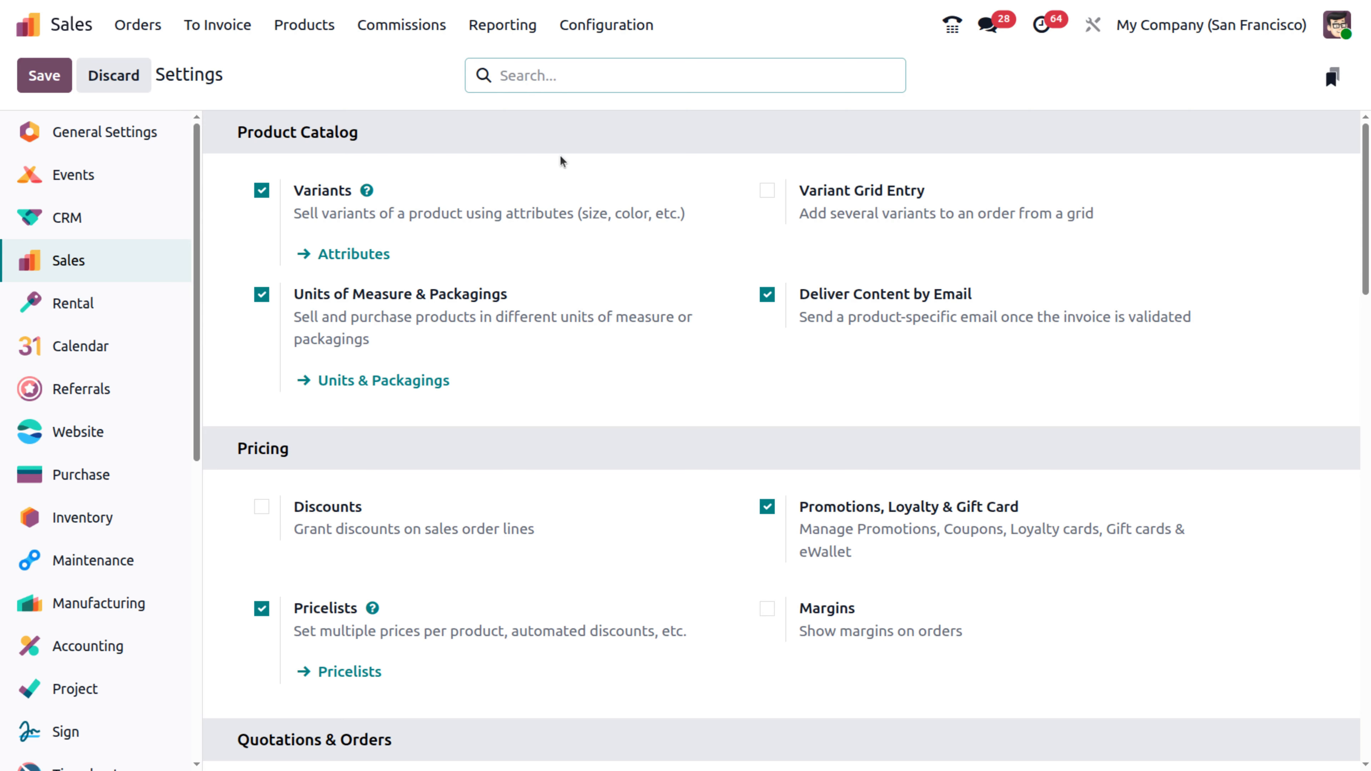
Open the product attributes list and examine the Brand attribute's display type, variant creation mode and values.
left_click(609, 31)
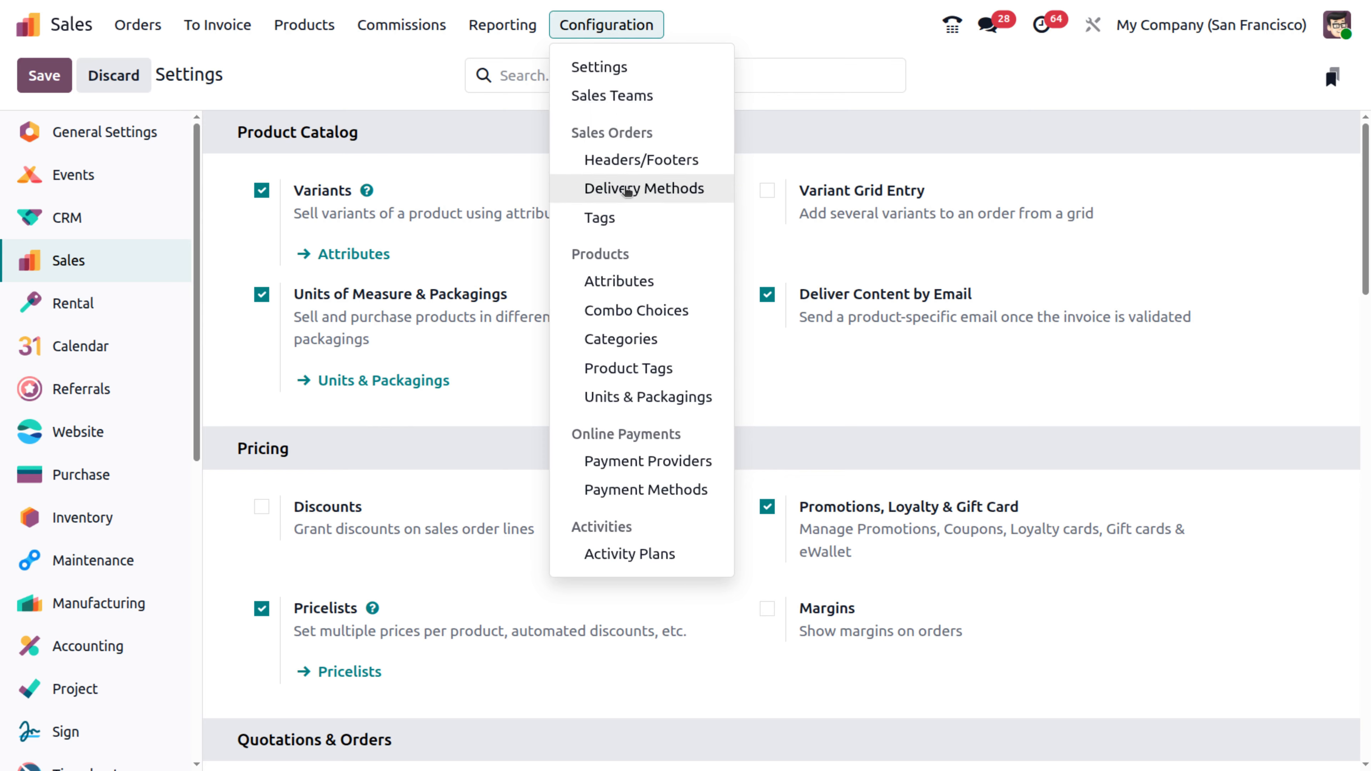
left_click(628, 281)
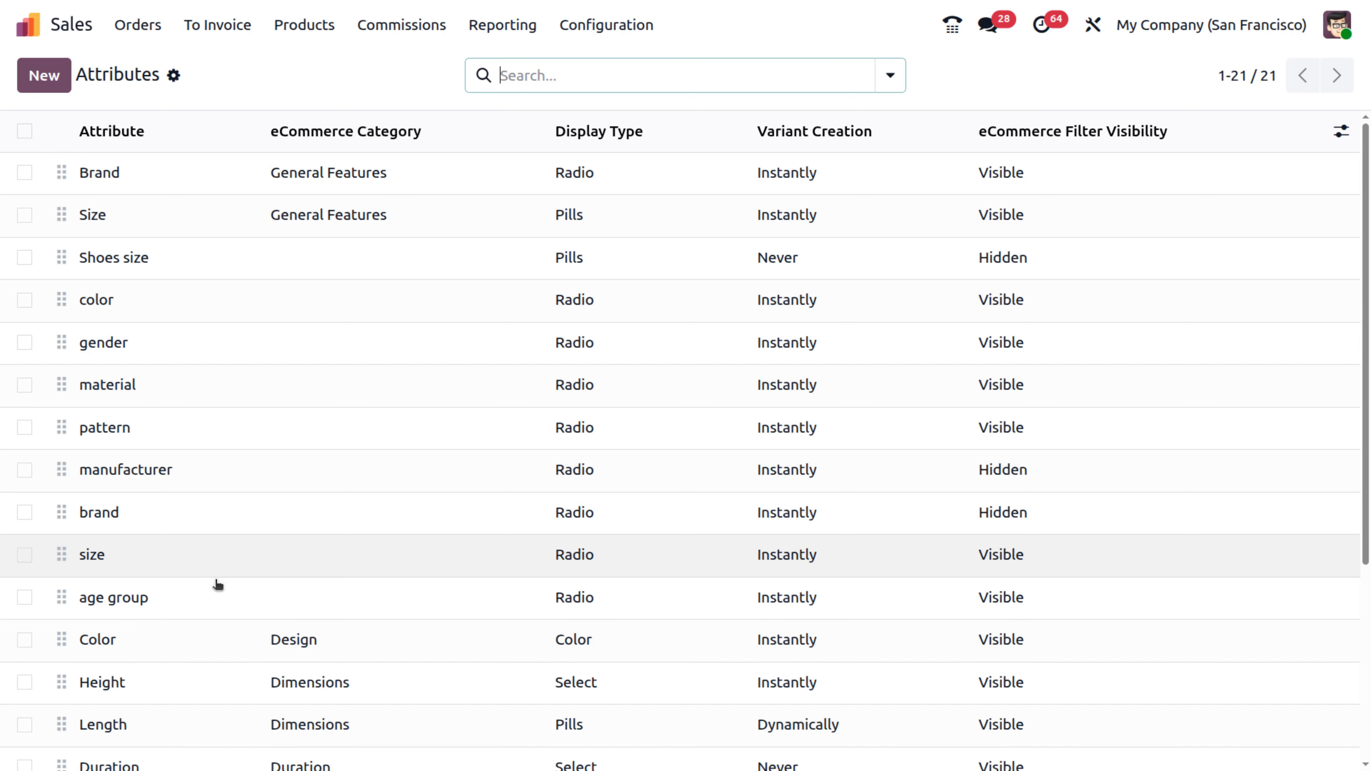
scroll(269, 691, "down", 5)
scroll(269, 689, "up", 5)
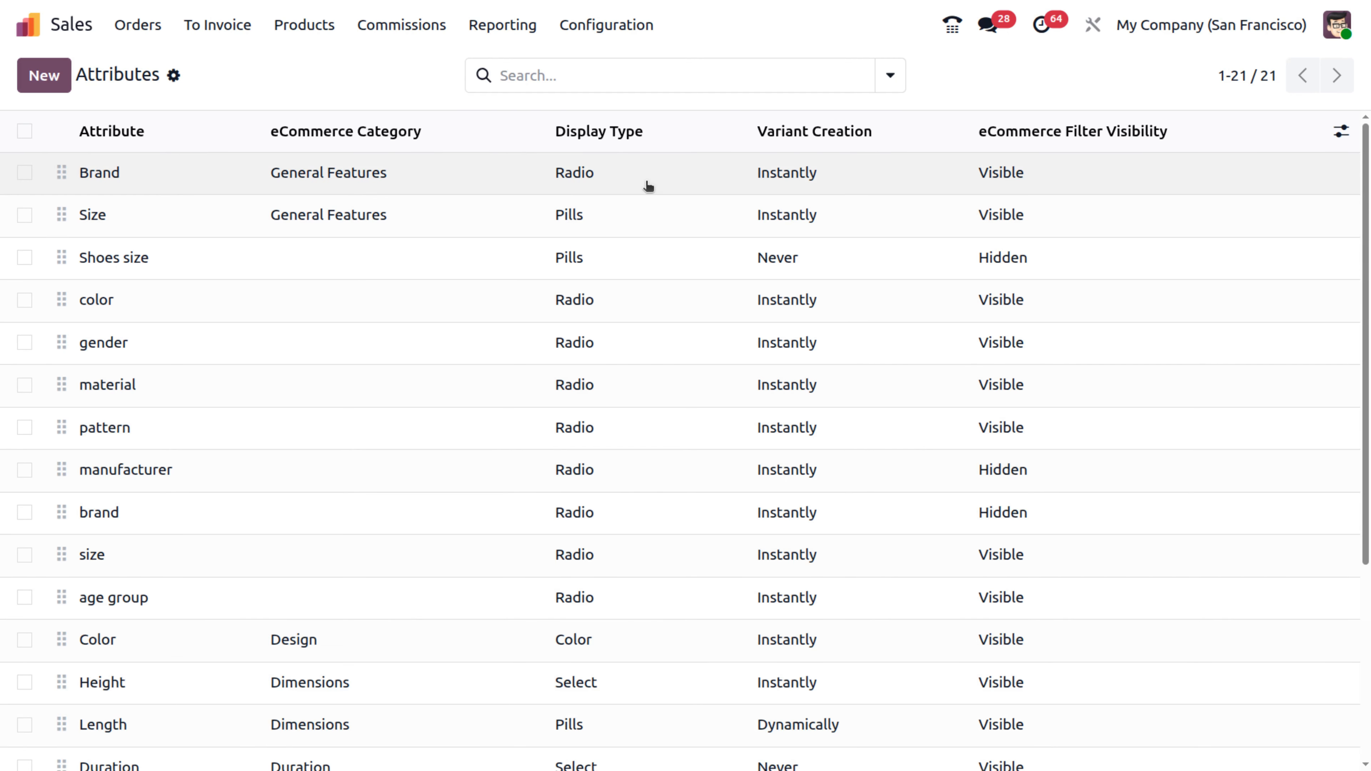
left_click(648, 186)
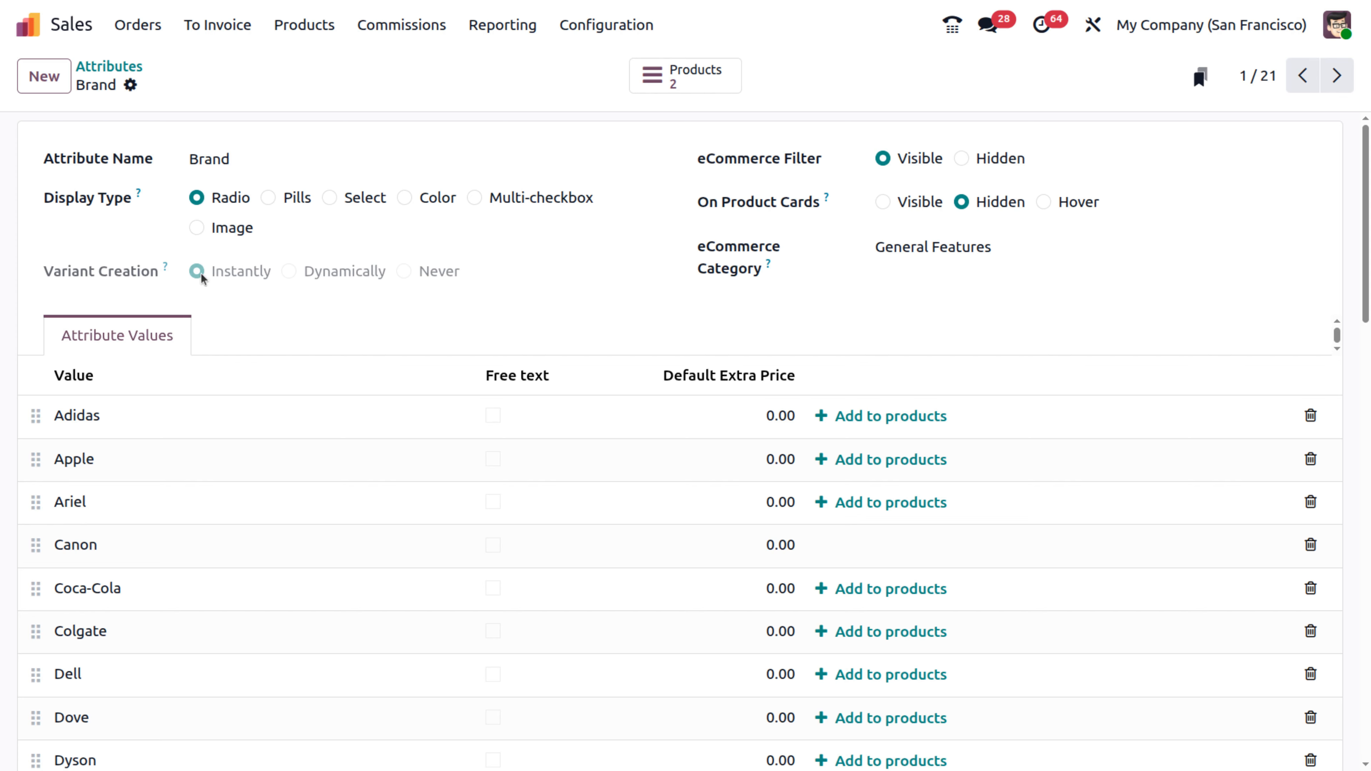
mouse_move(167, 269)
Review the Legs attribute and the extra prices of its values on the Conference Chair product, and return to the product list.
left_click(304, 25)
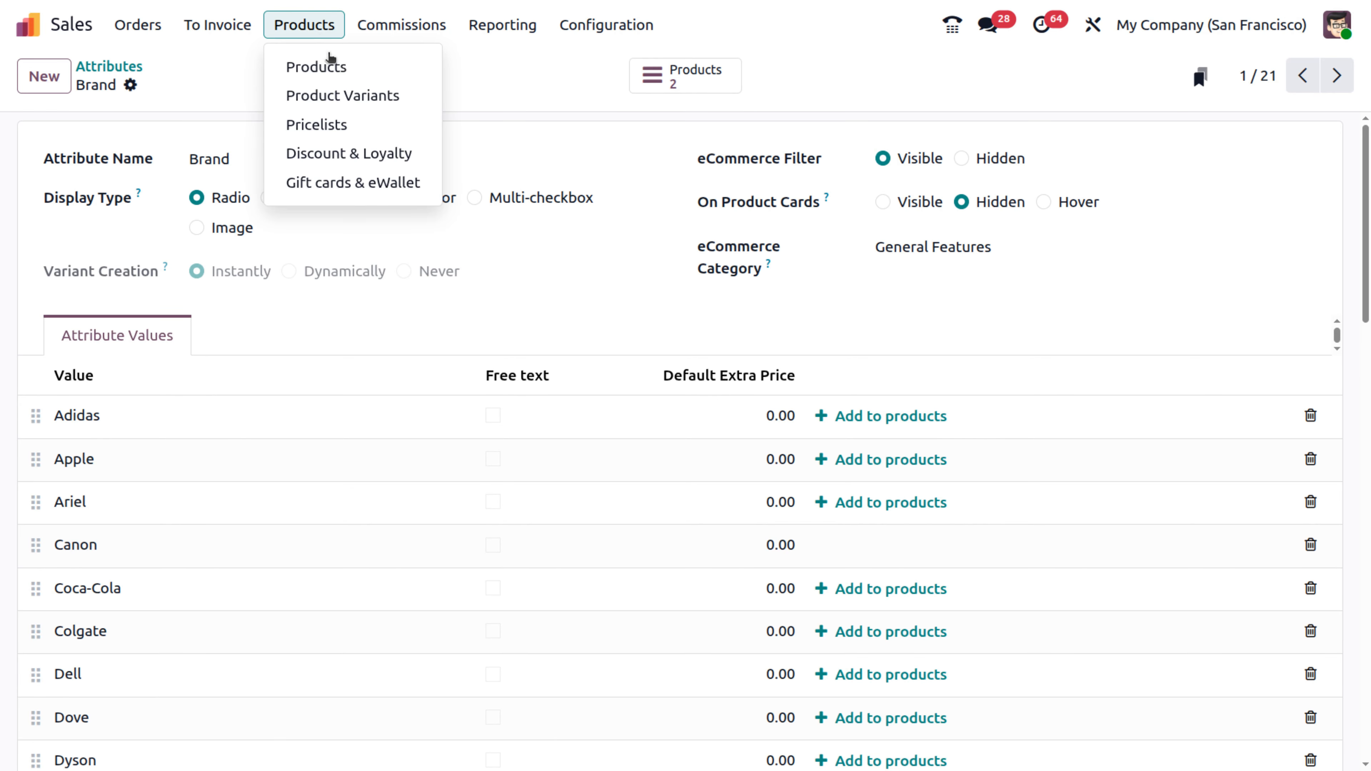
left_click(333, 63)
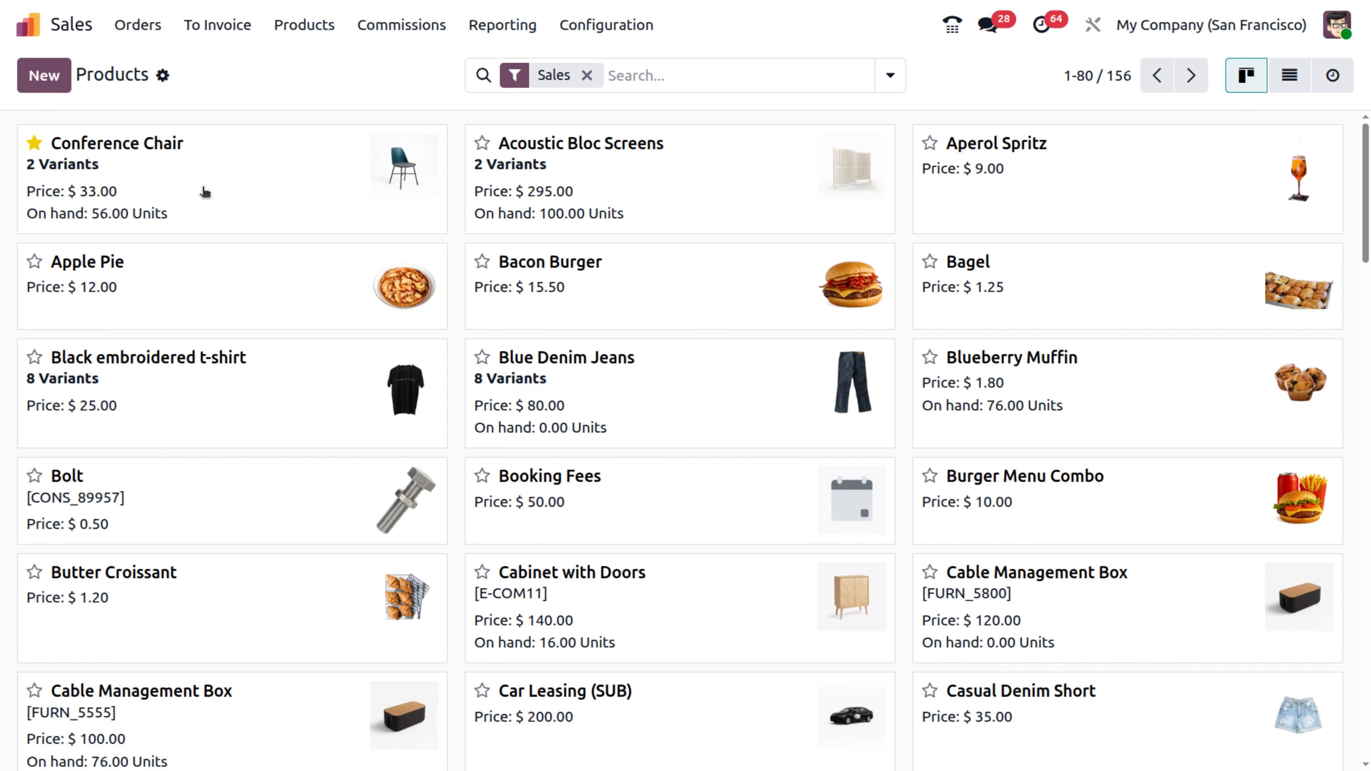
left_click(204, 191)
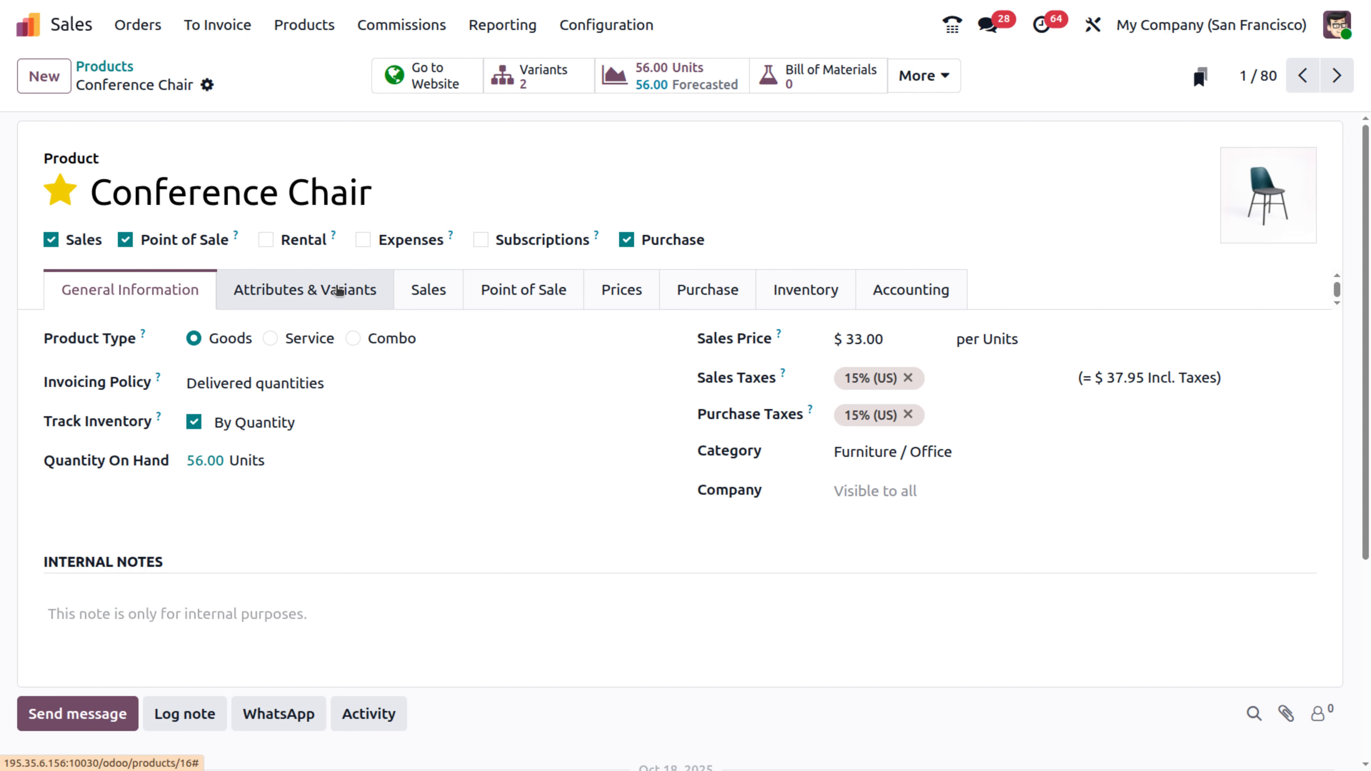
left_click(337, 291)
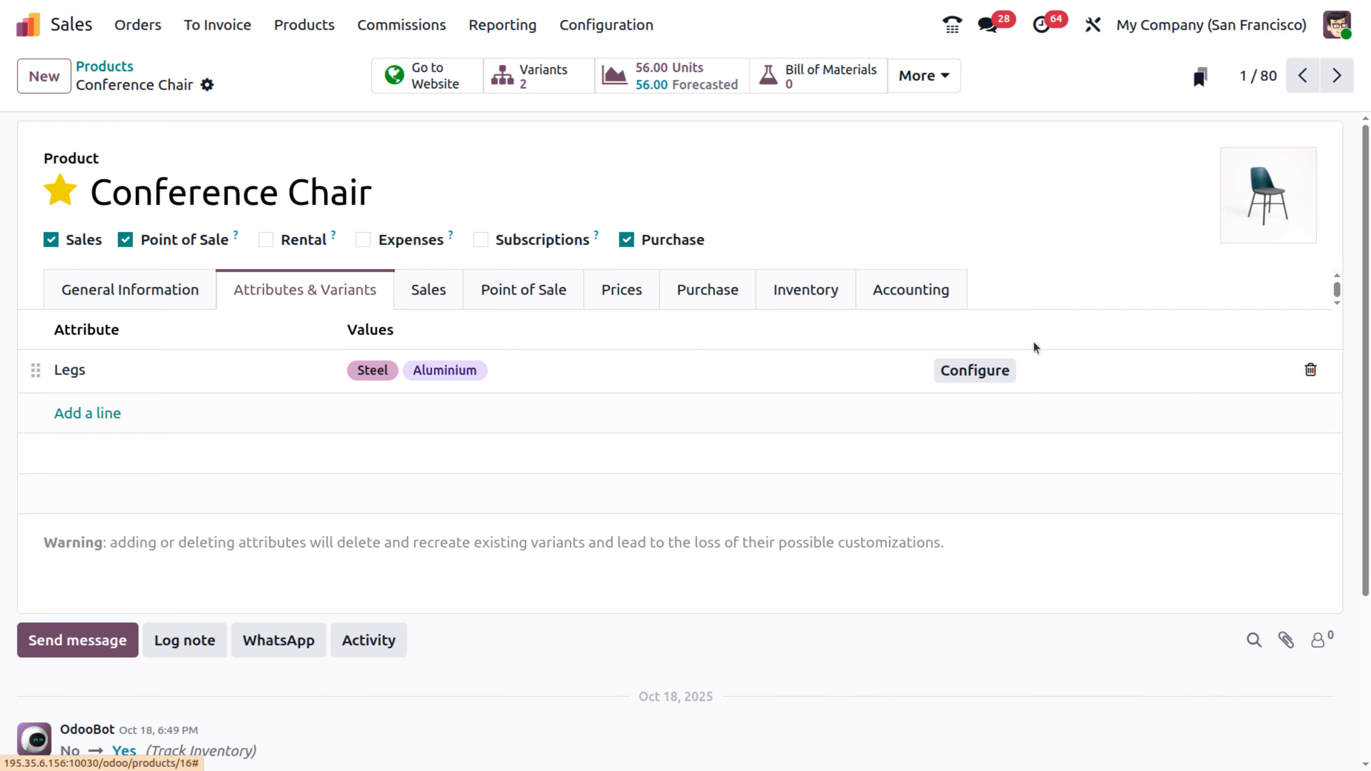
left_click(980, 374)
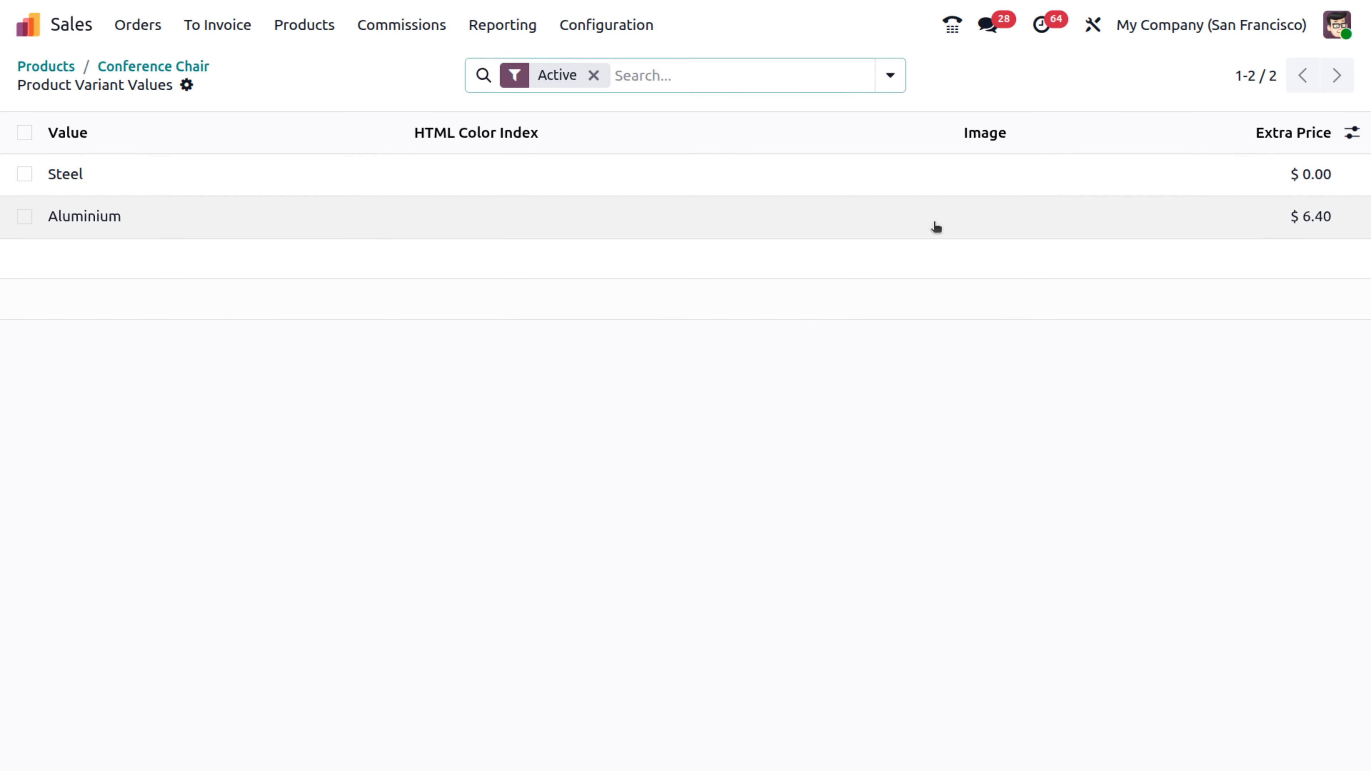
left_click(150, 76)
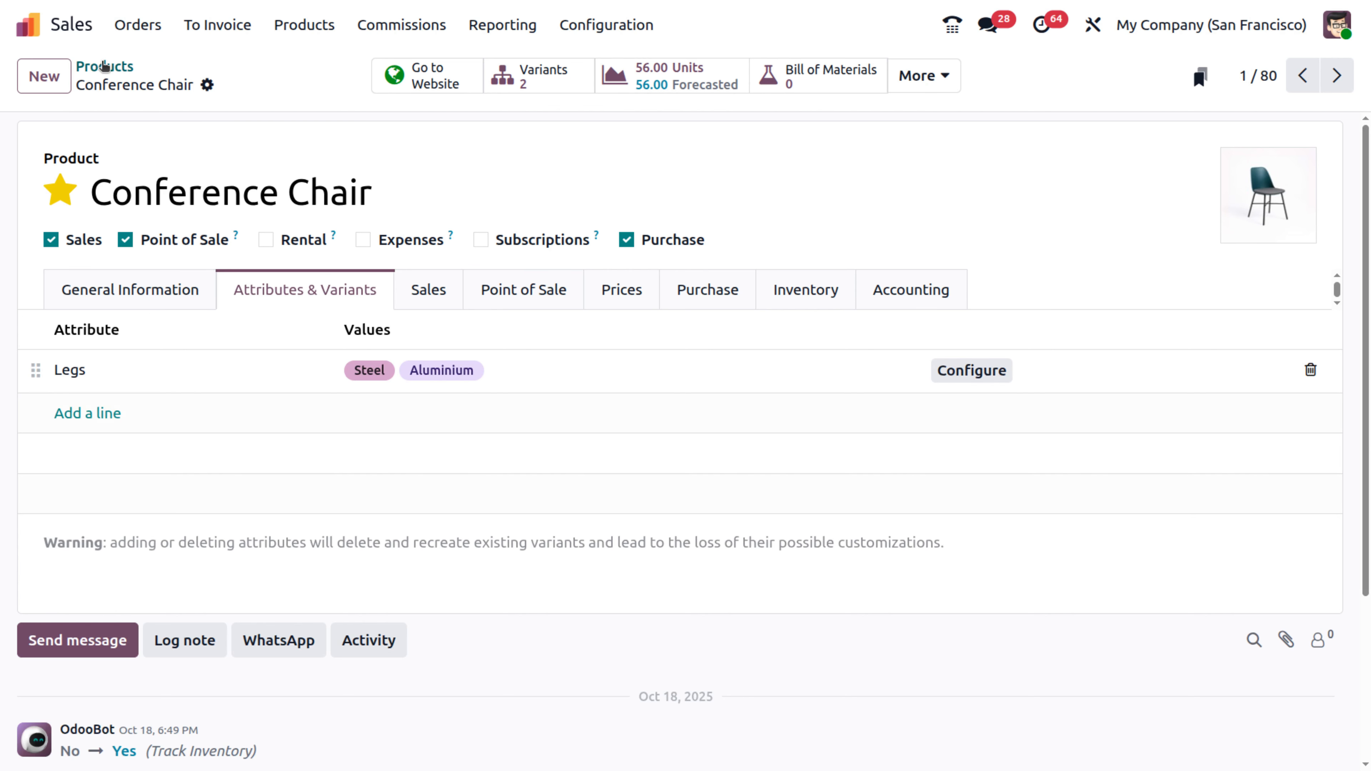
left_click(105, 66)
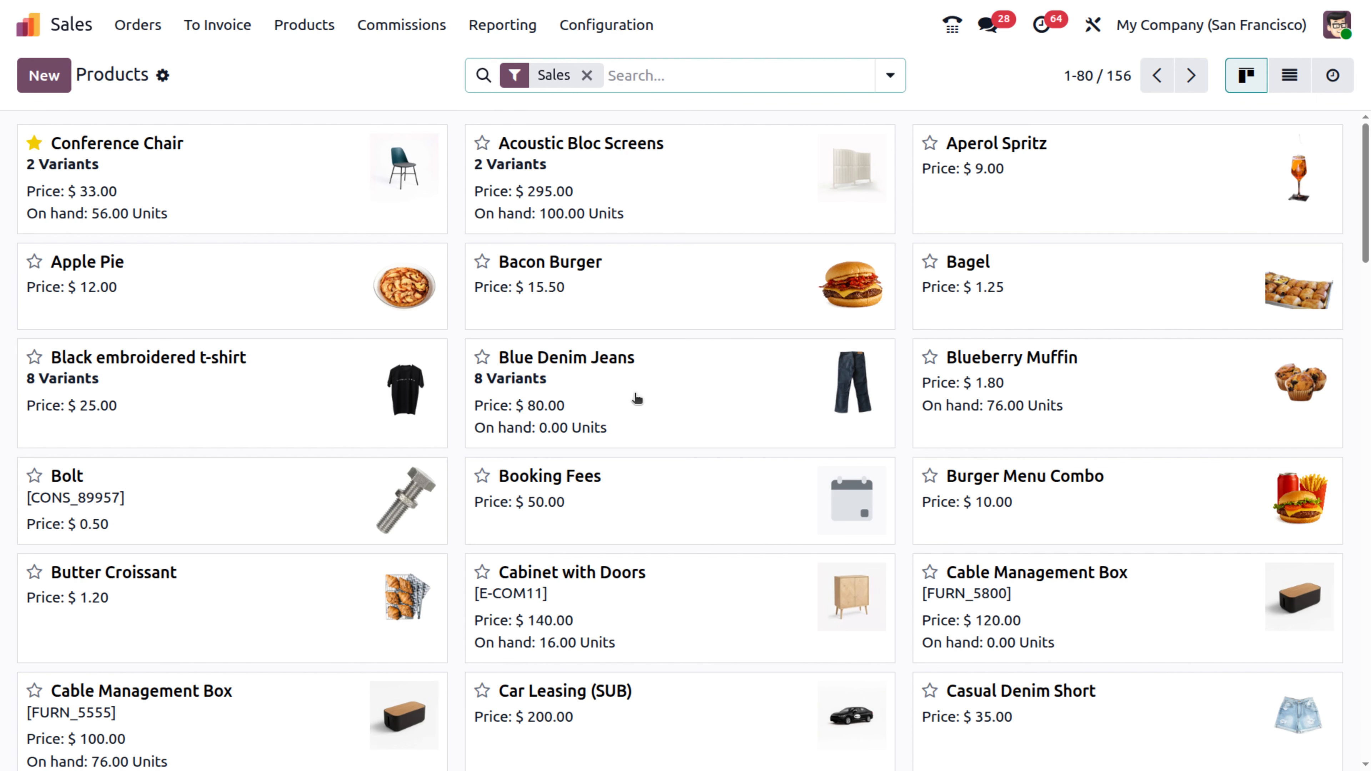
Review the Size attribute and the extra prices of its values on the Blue Denim Jeans product, and return to the product list.
left_click(468, 398)
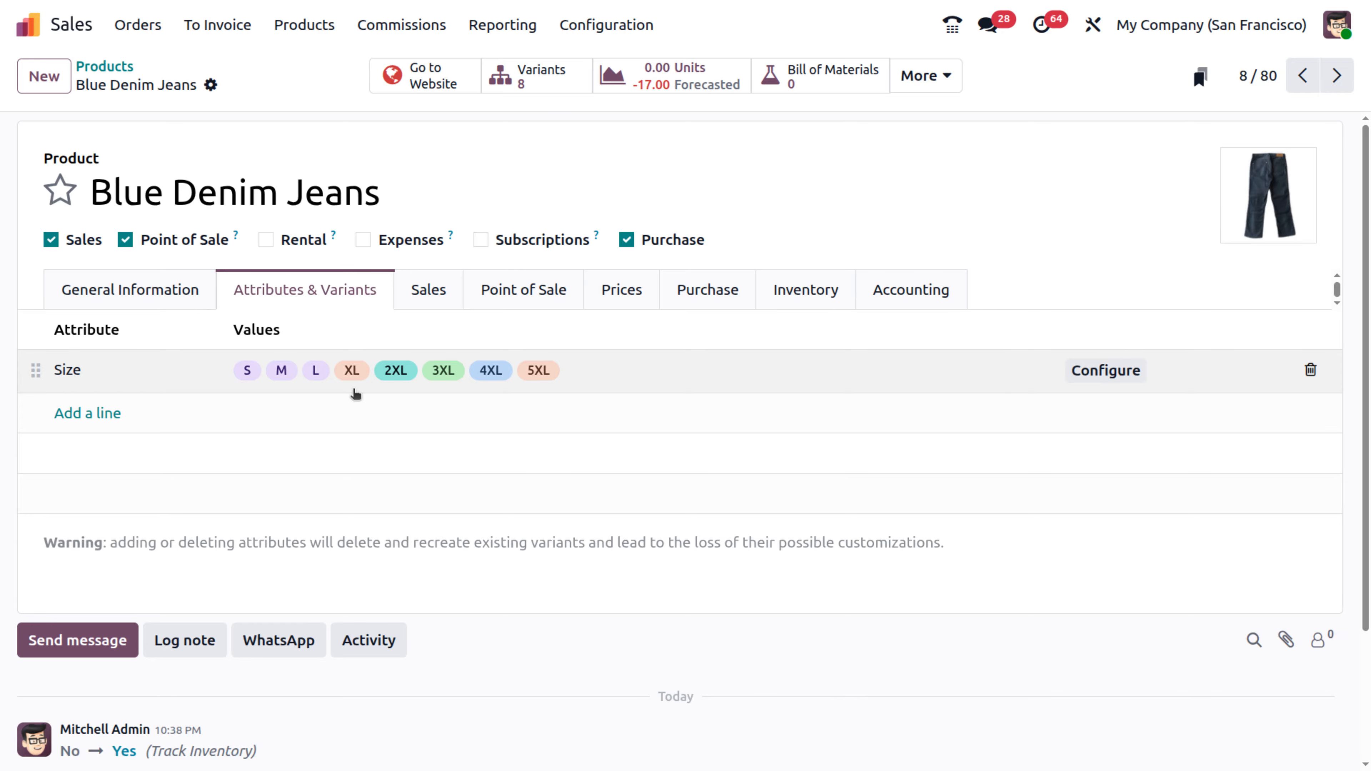
left_click(1116, 376)
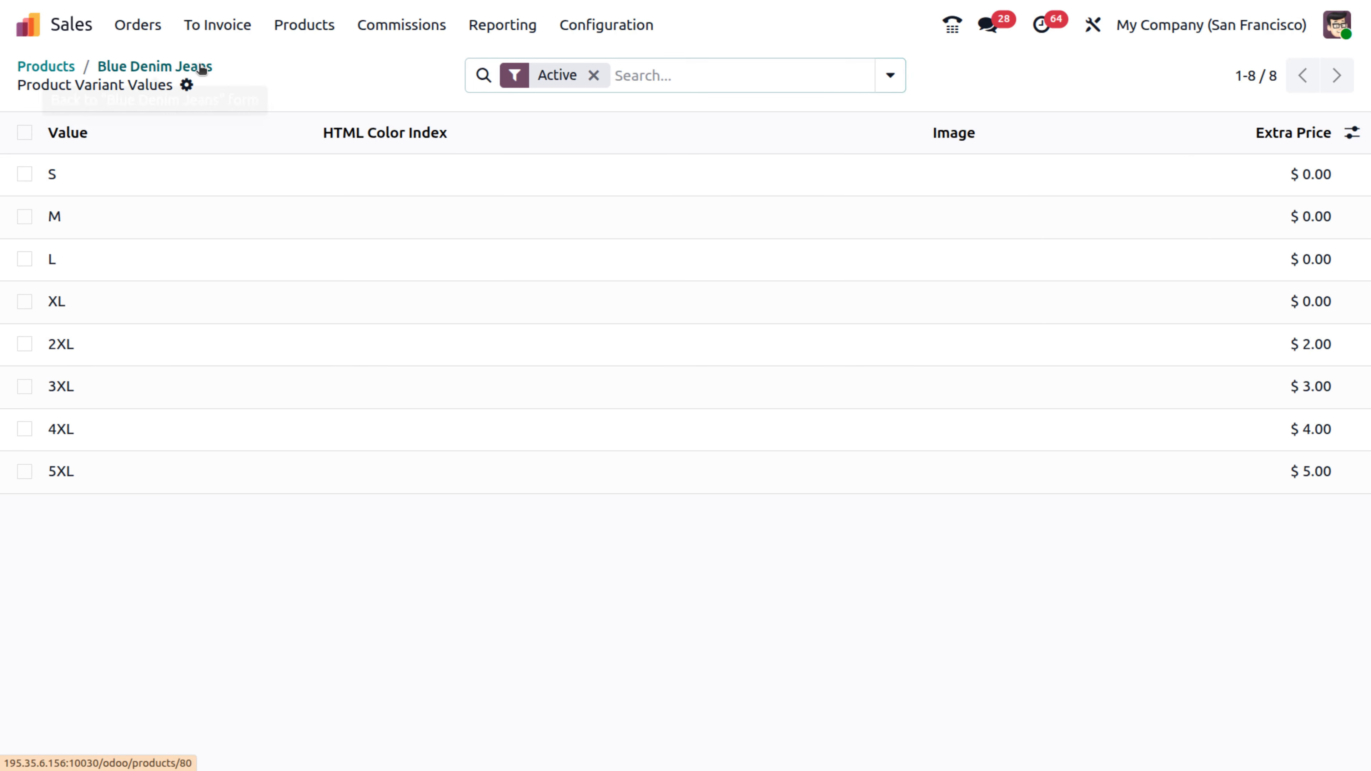
left_click(198, 66)
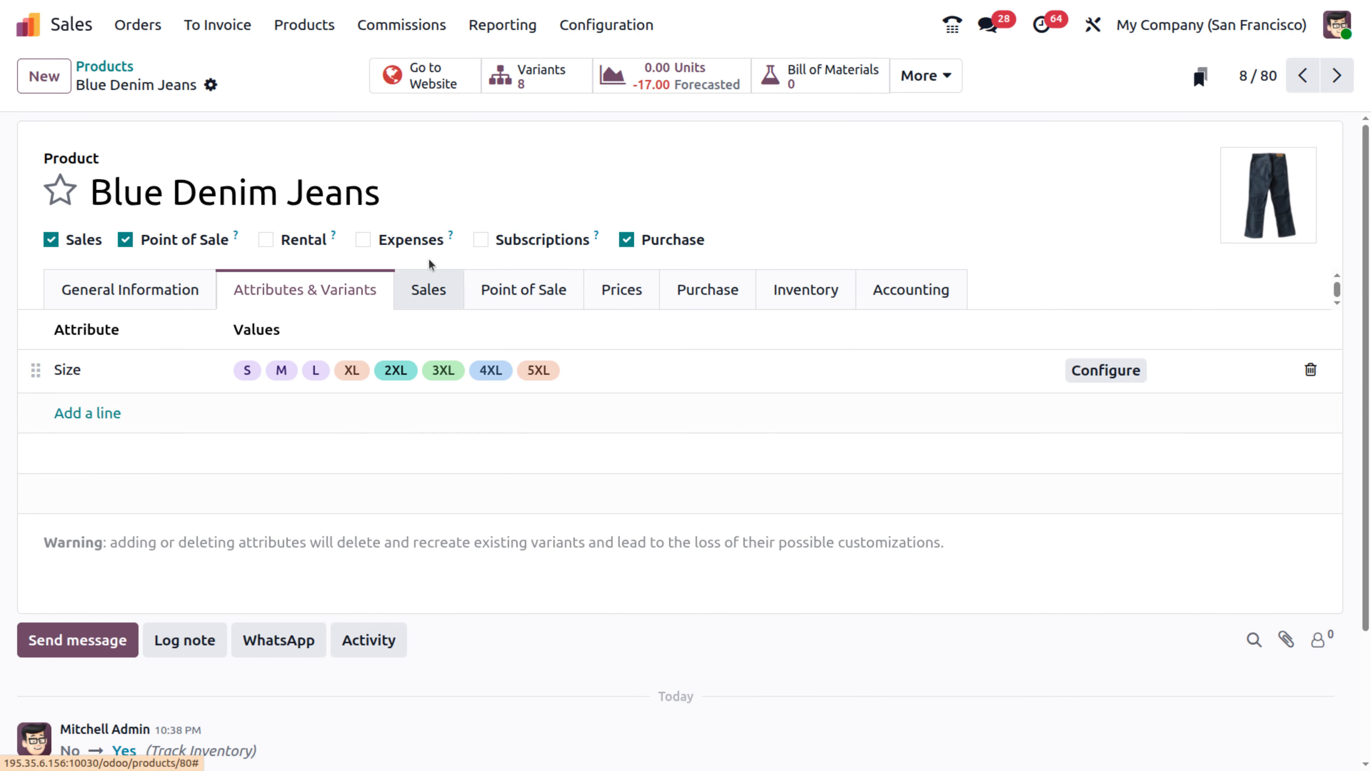
left_click(107, 67)
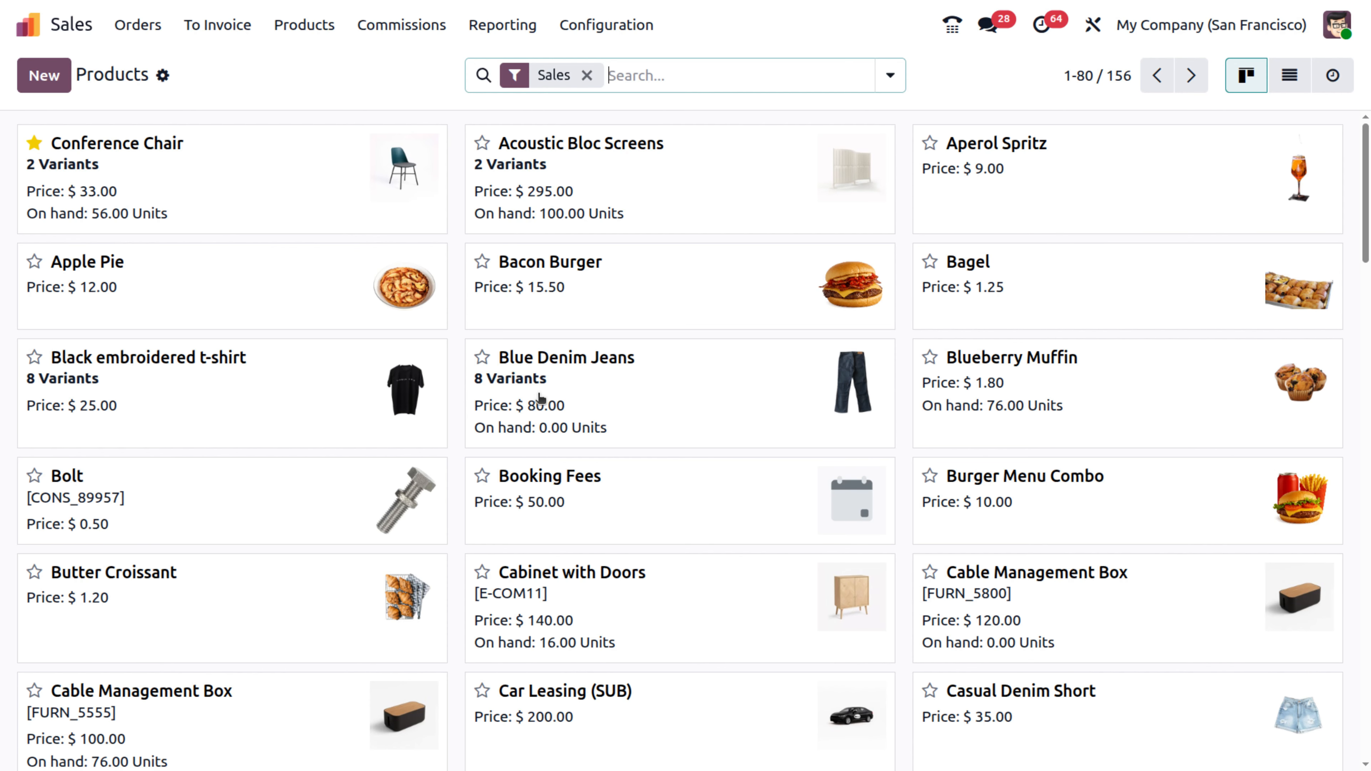
scroll(594, 492, "down", 3)
scroll(594, 490, "up", 3)
Create a new quotation for the customer contact at YourCompany.
left_click(140, 27)
left_click(156, 65)
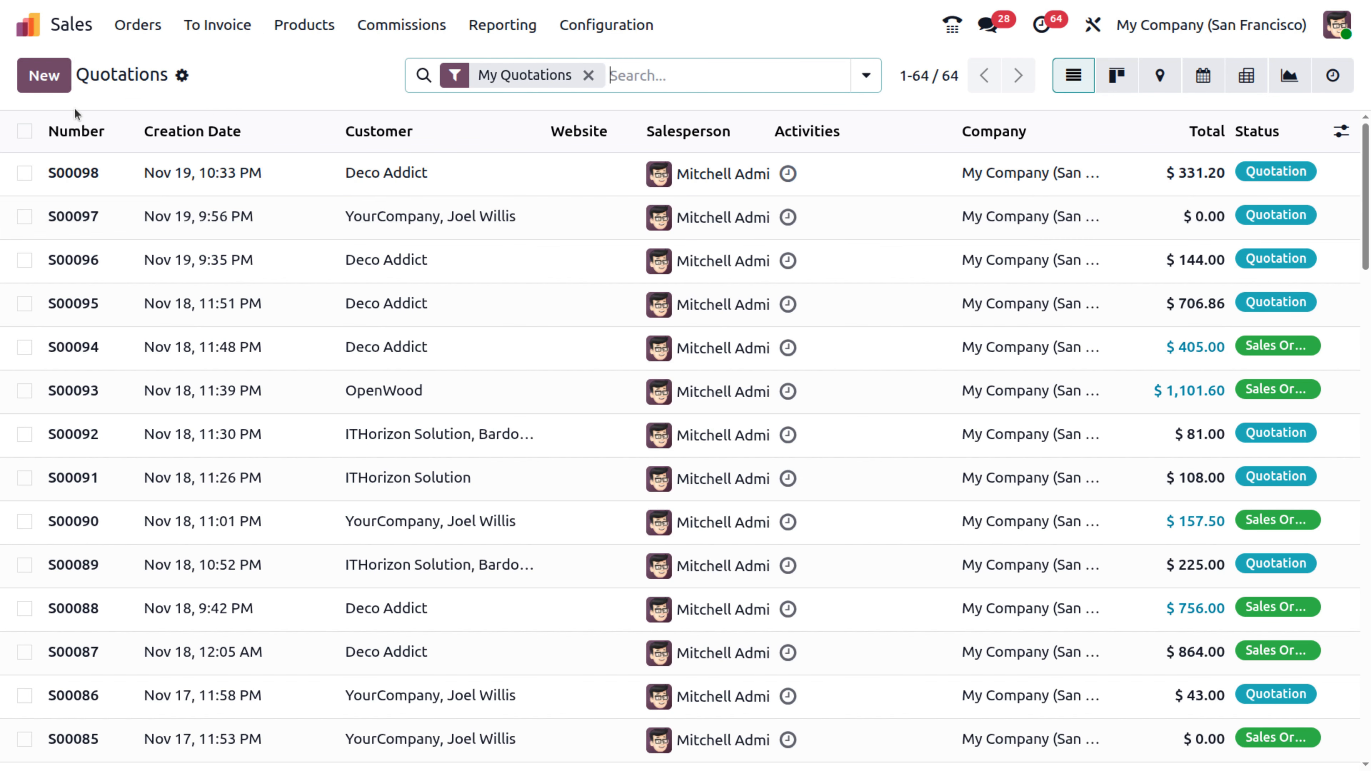
left_click(47, 75)
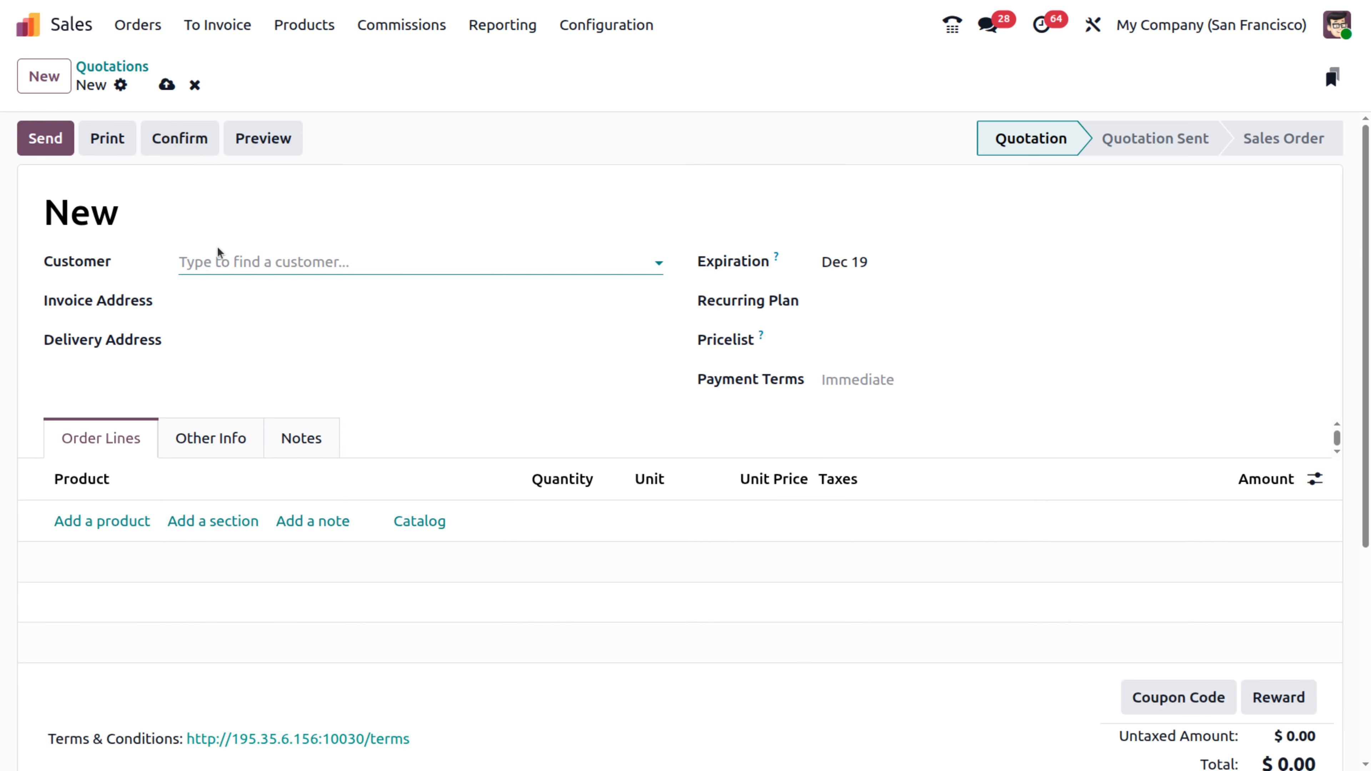
left_click(217, 249)
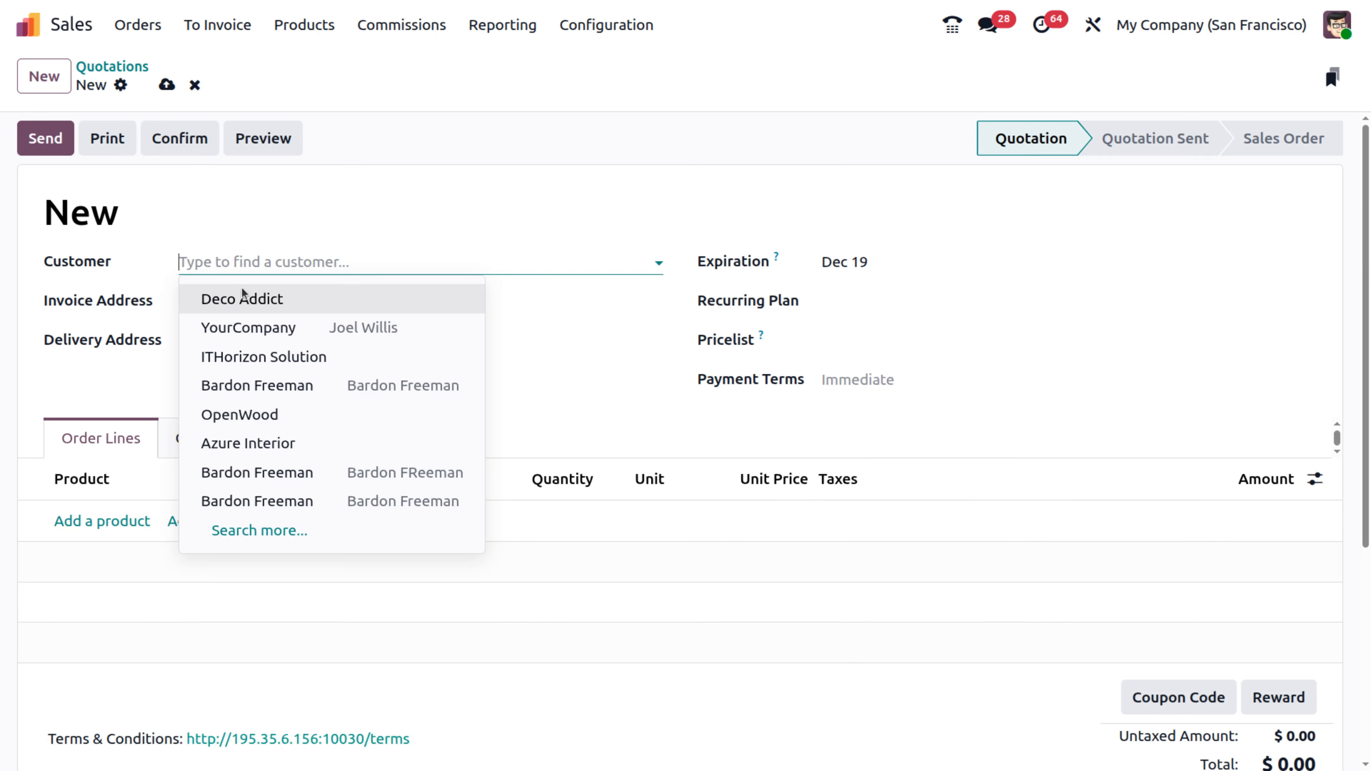
left_click(262, 325)
Add one Conference Chair with Aluminium legs to the quotation's order lines, without optional products.
left_click(83, 551)
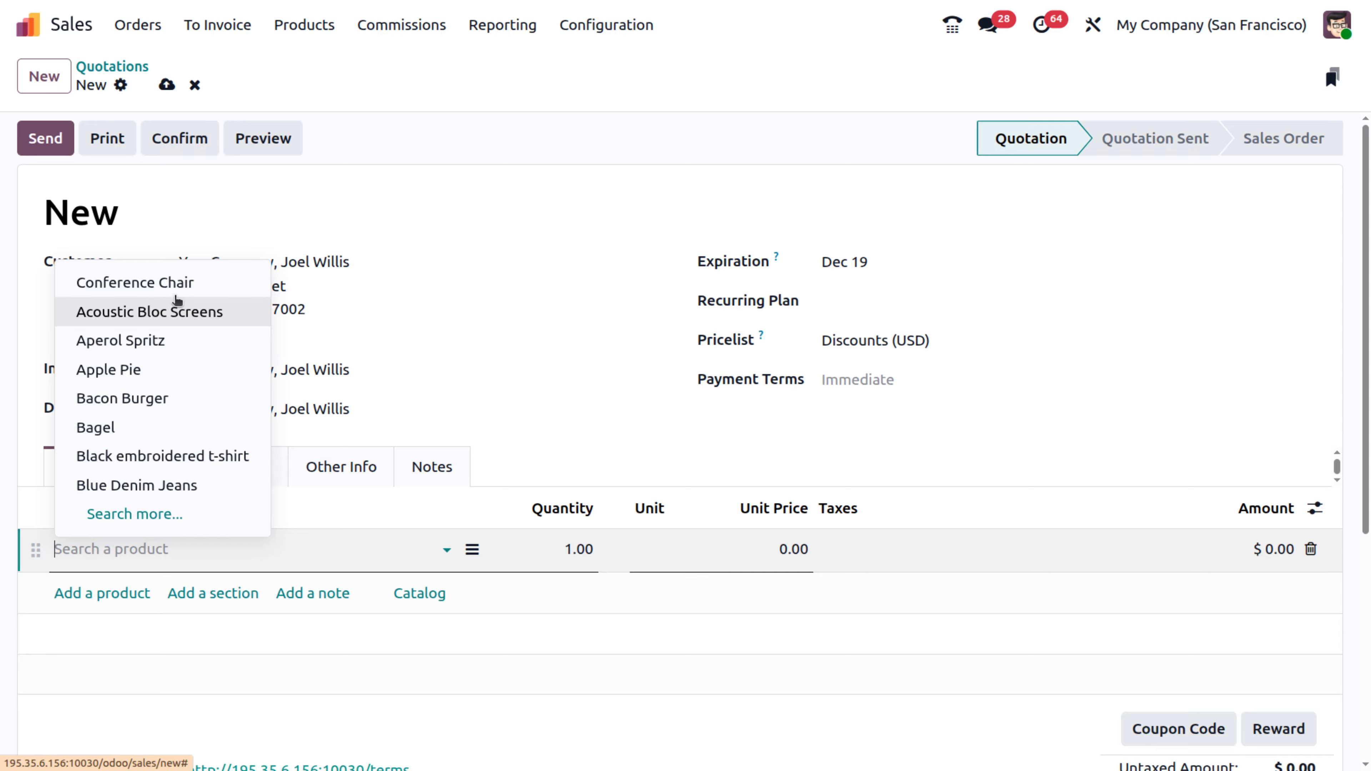
left_click(177, 286)
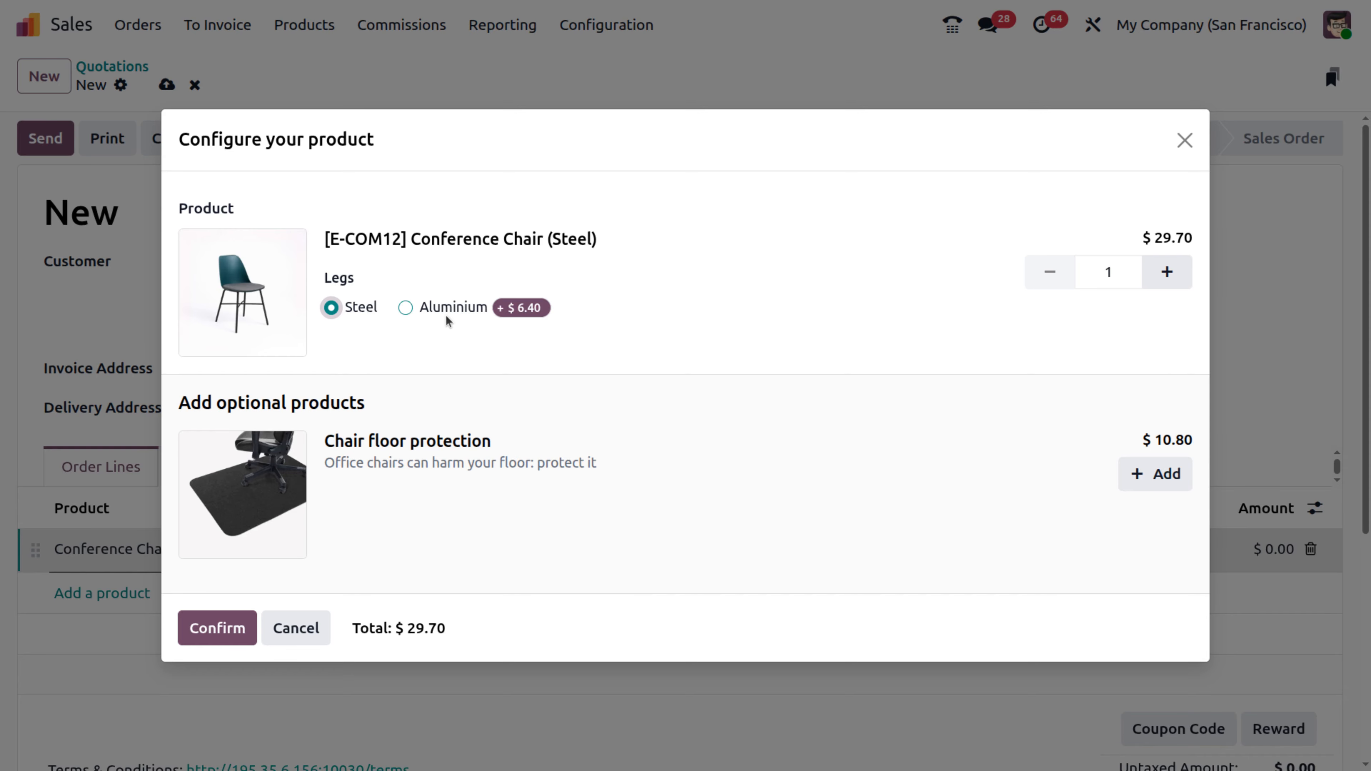
left_click(406, 308)
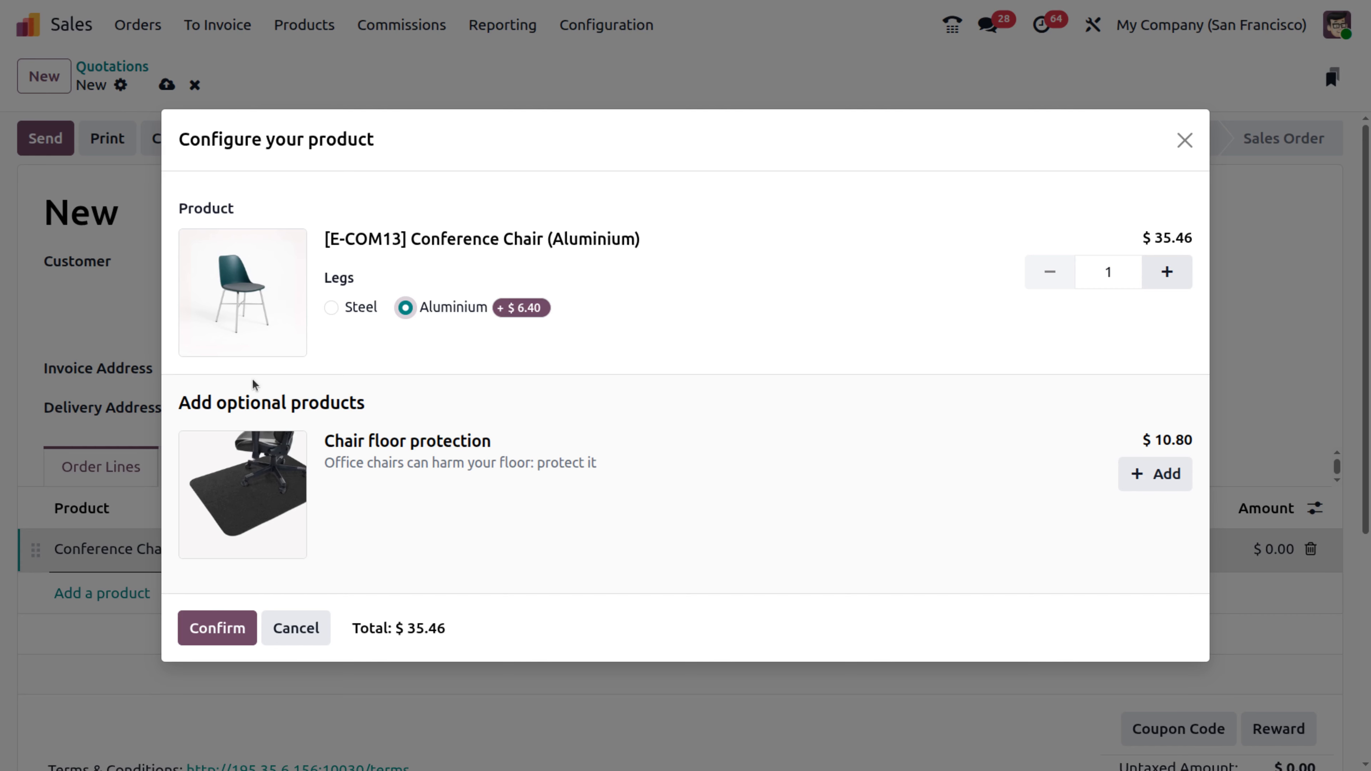
left_click(227, 619)
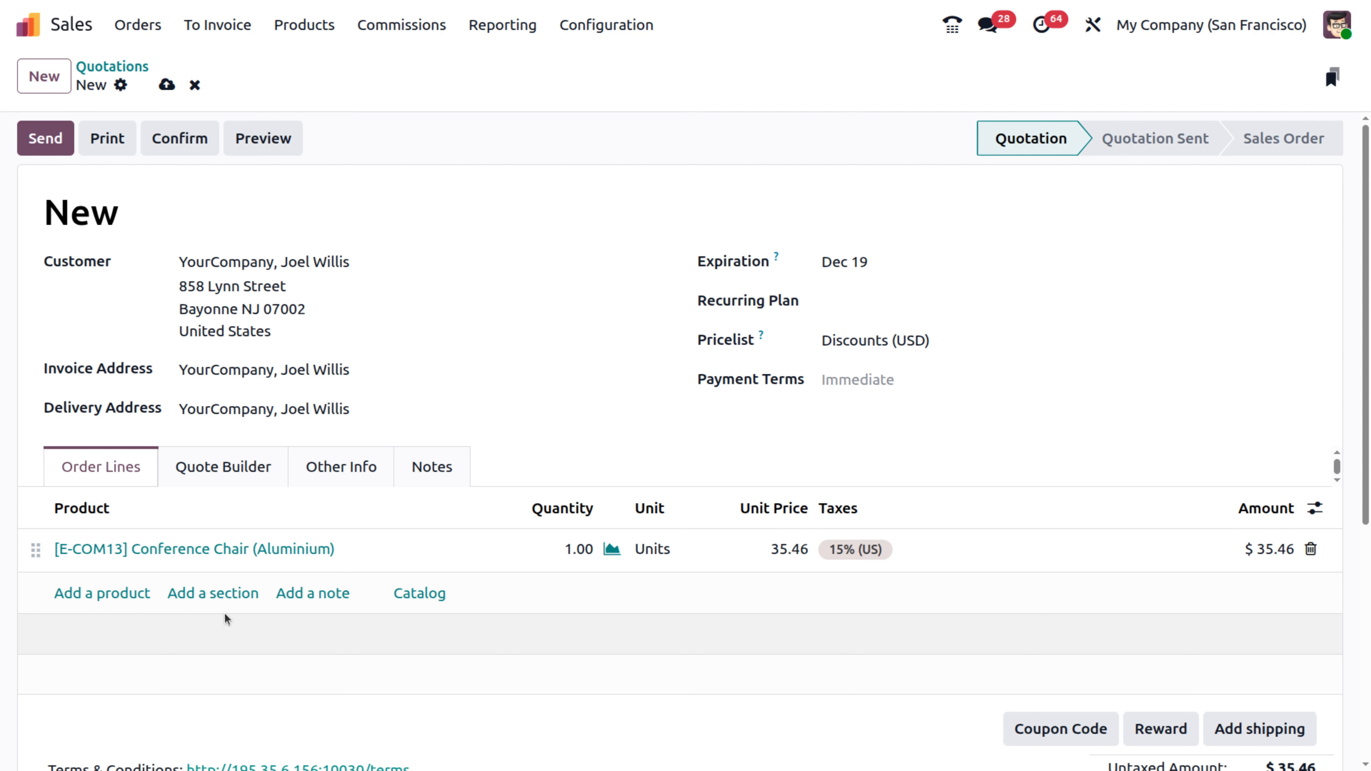
Enable Variant Grid Entry in the Sales settings and save.
left_click(613, 22)
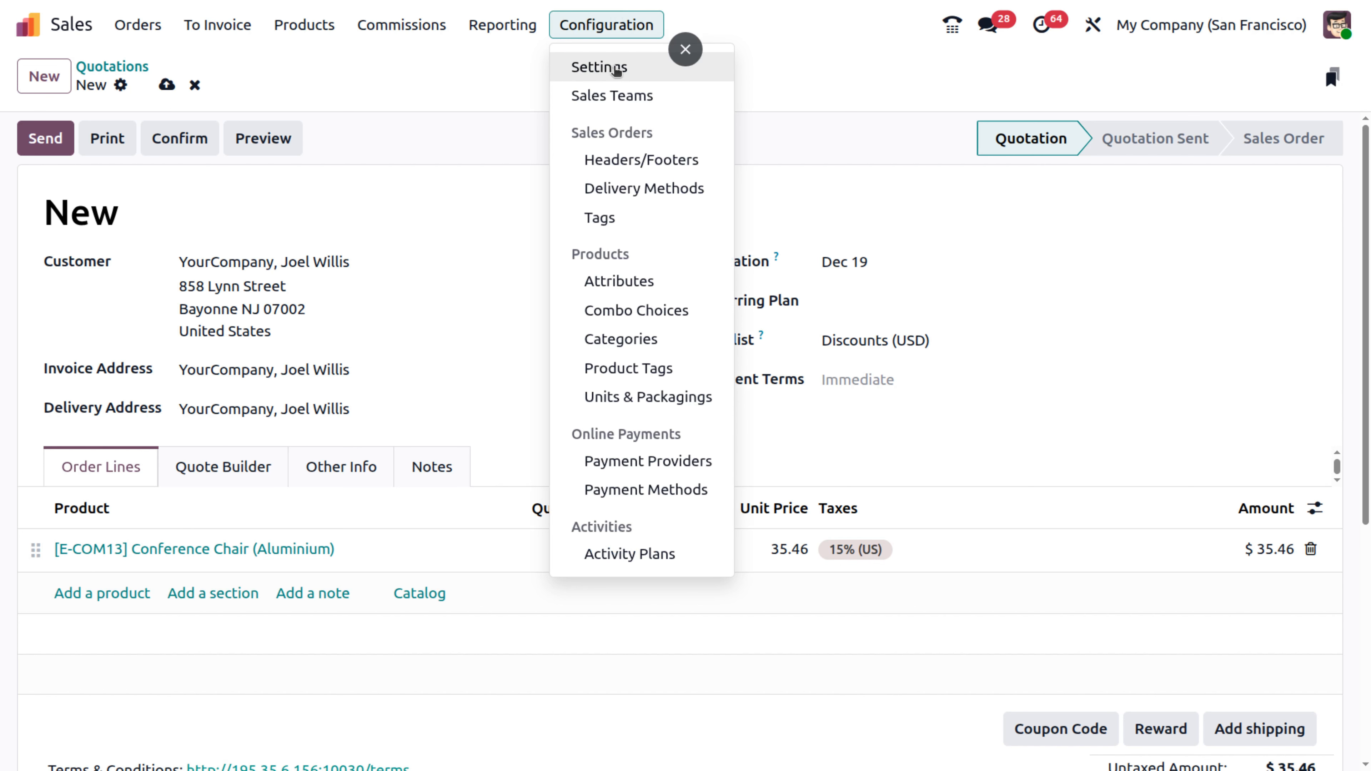
left_click(614, 68)
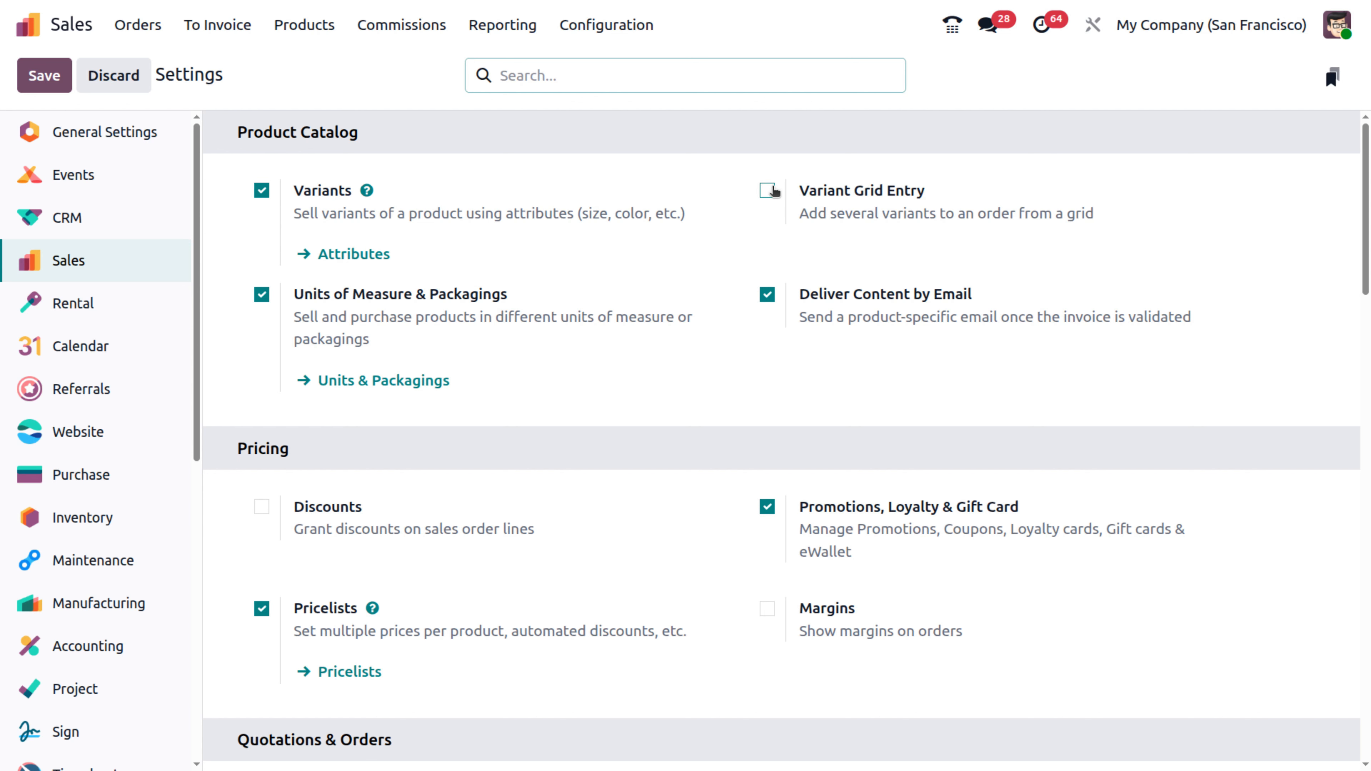
left_click(769, 190)
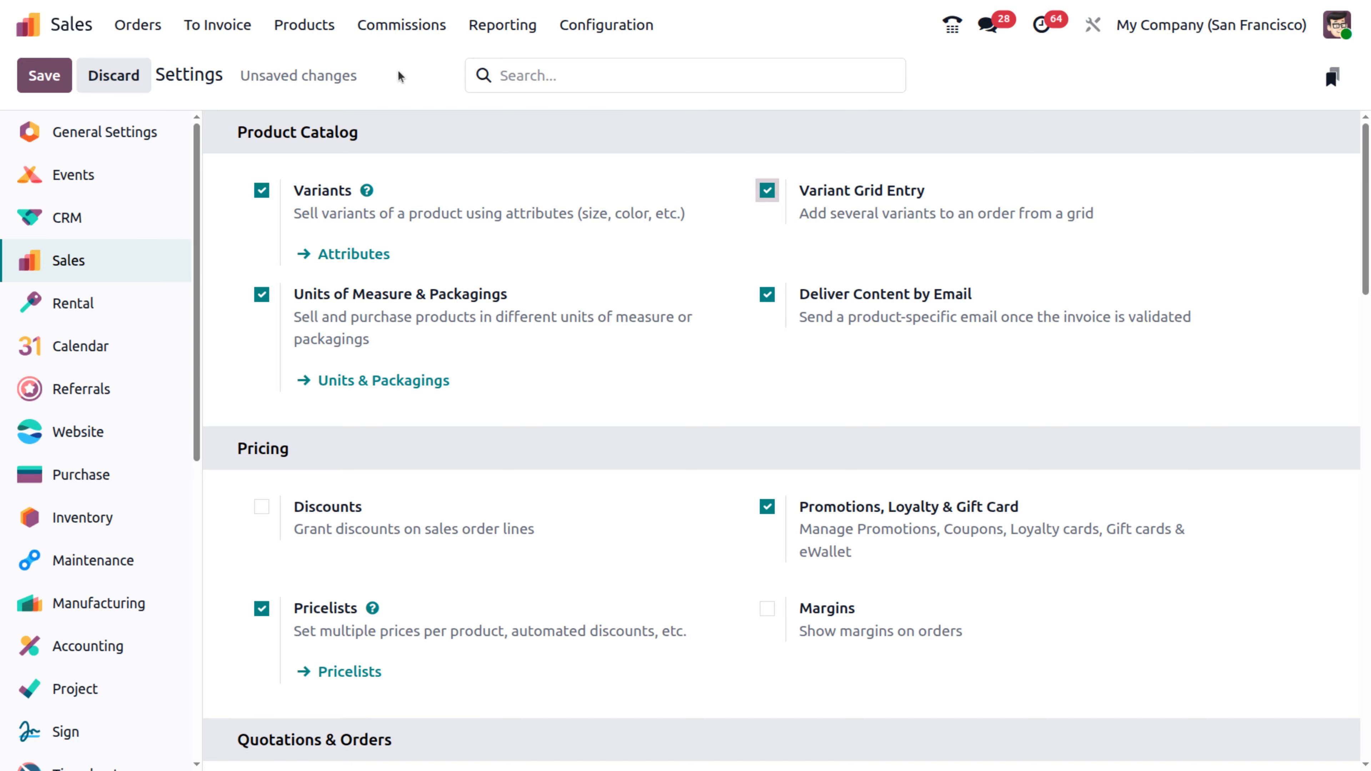
left_click(37, 75)
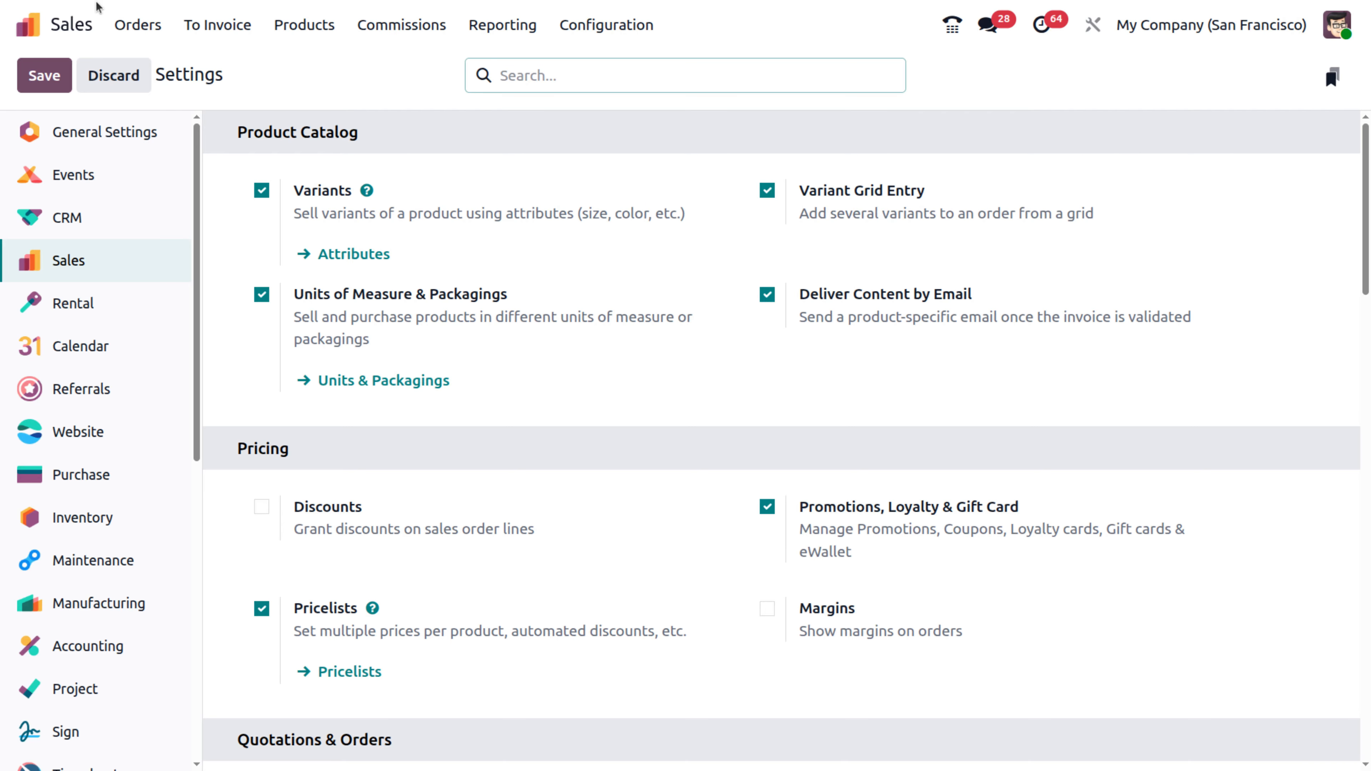
Reopen the newest YourCompany quotation and add one Blue Denim Jeans in size S to its order lines.
left_click(136, 24)
left_click(149, 66)
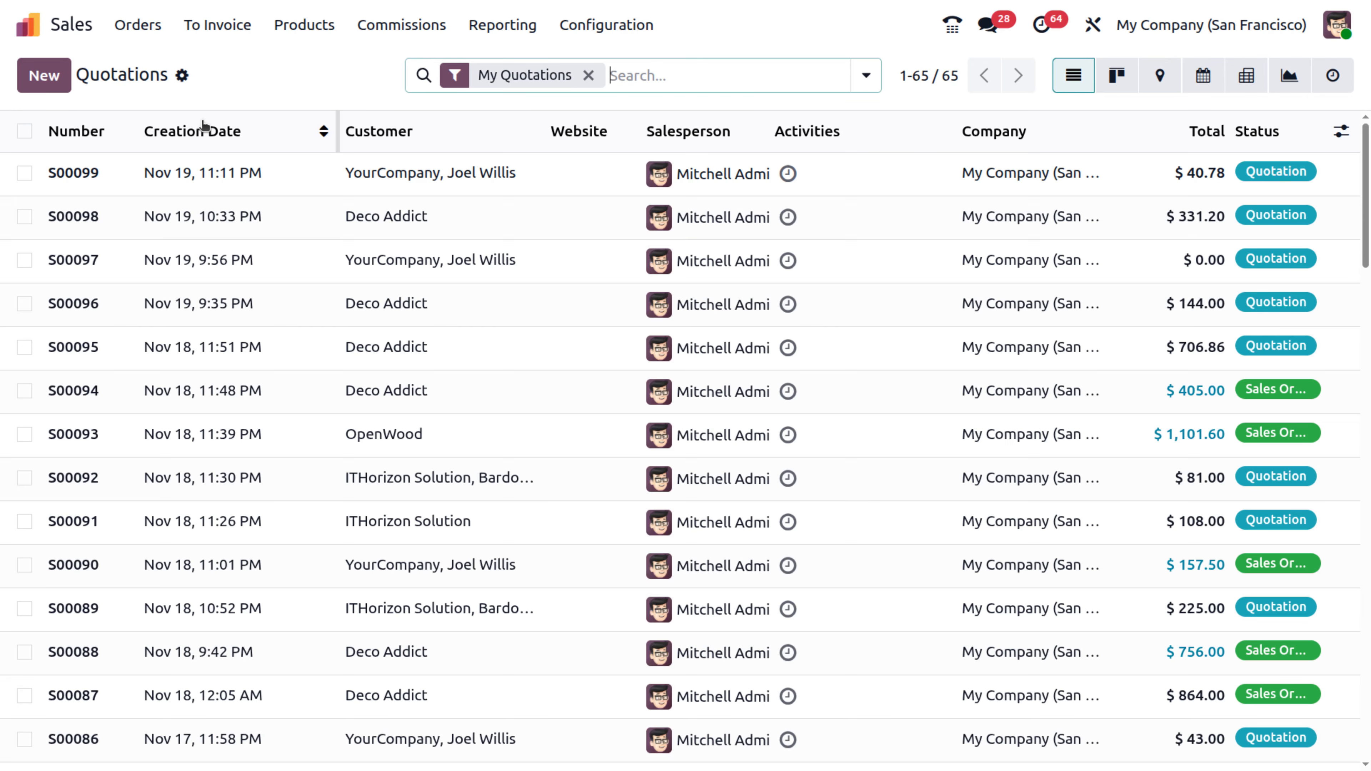
left_click(192, 186)
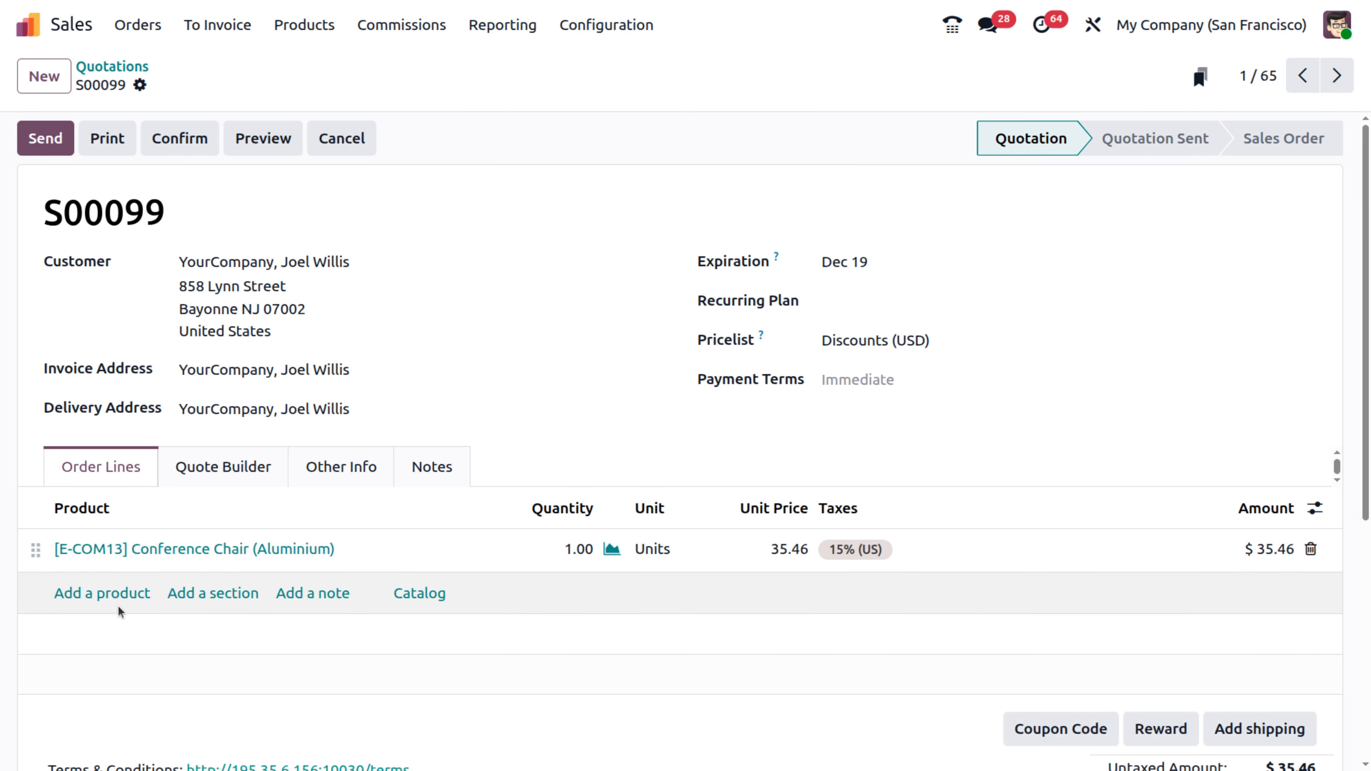
left_click(120, 594)
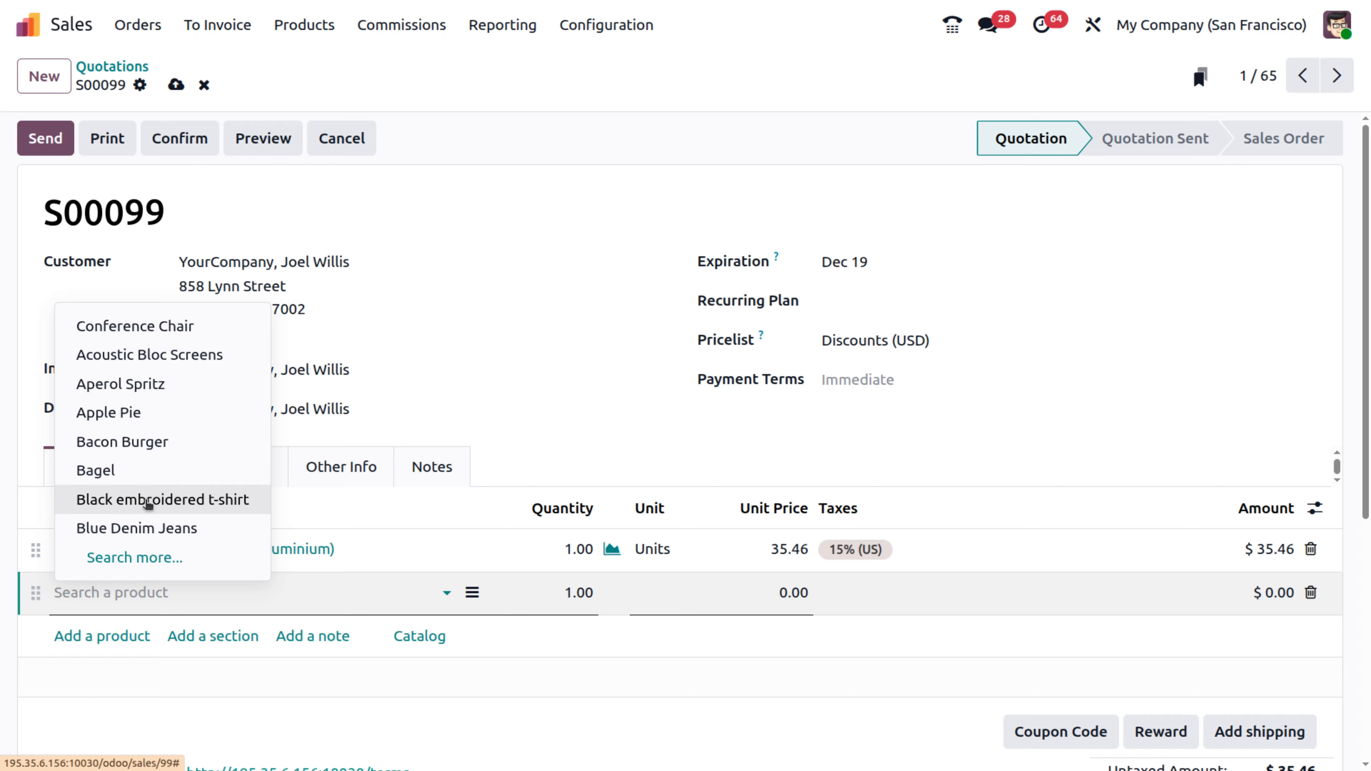
left_click(149, 529)
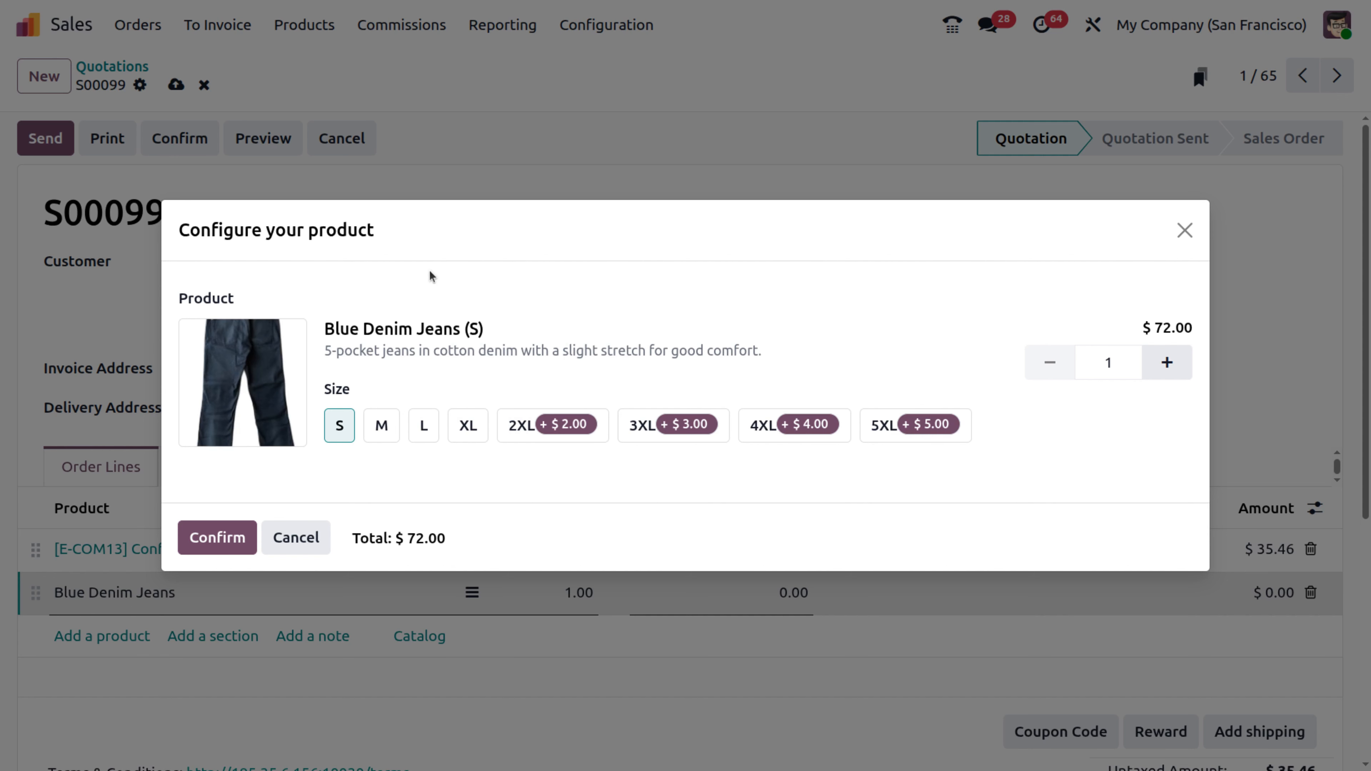
left_click(212, 536)
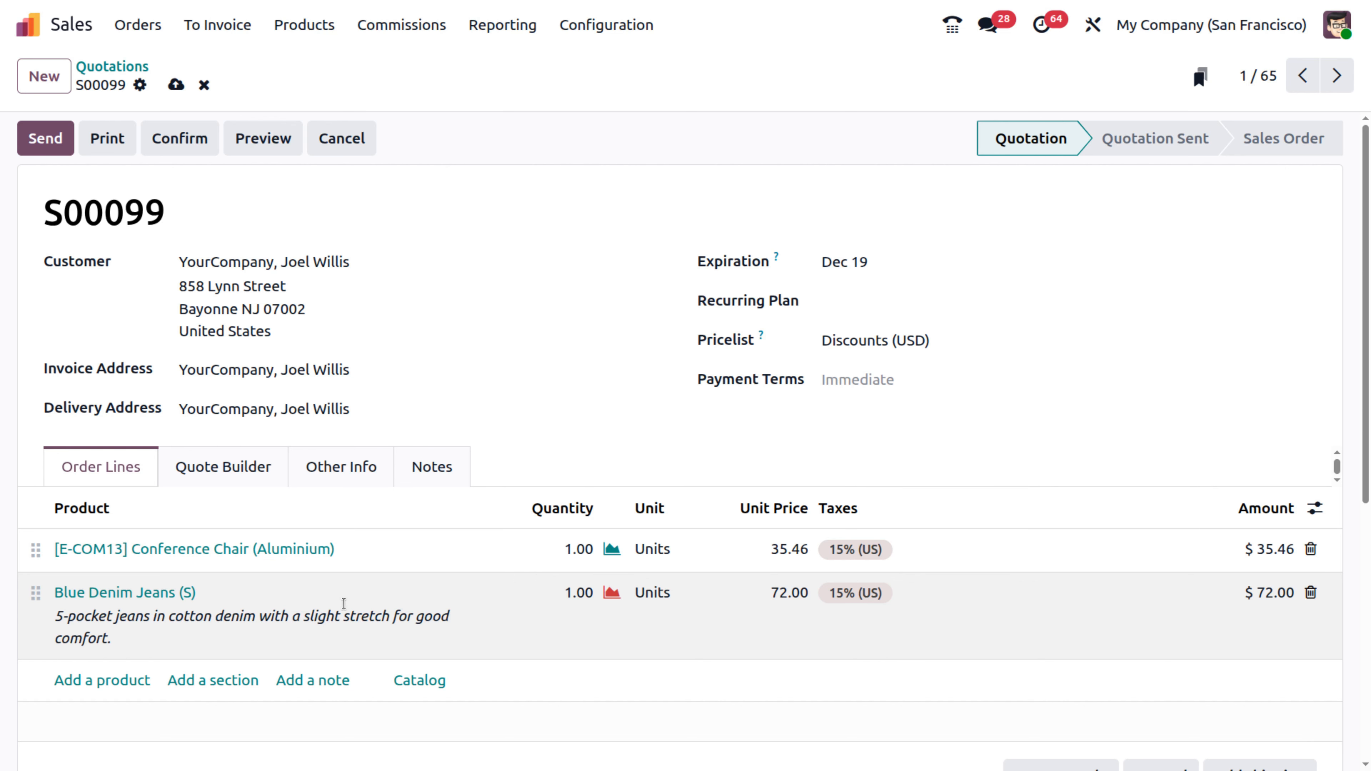
Set the Sales Variant Selection of the Blue Denim Jeans product to Order Grid Entry, save, and return to the quotation.
left_click(179, 600)
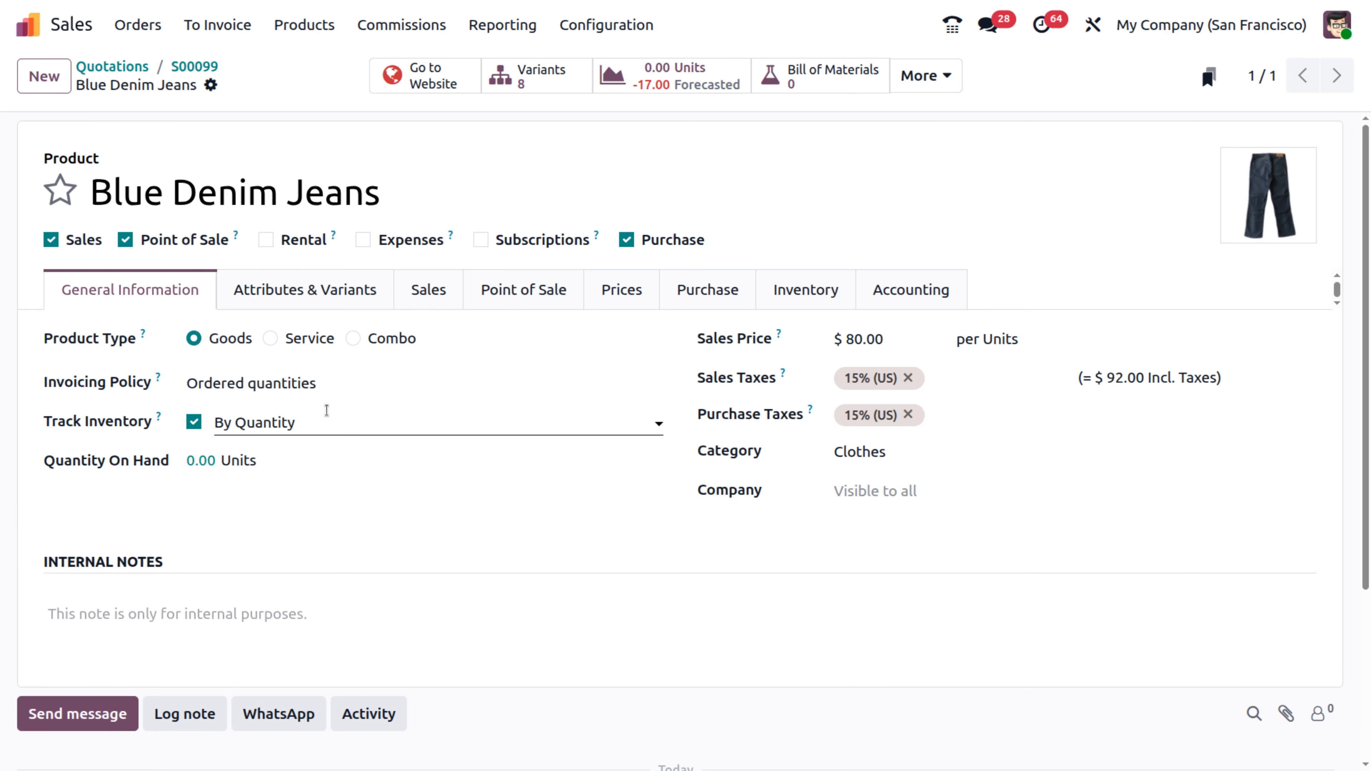
left_click(291, 291)
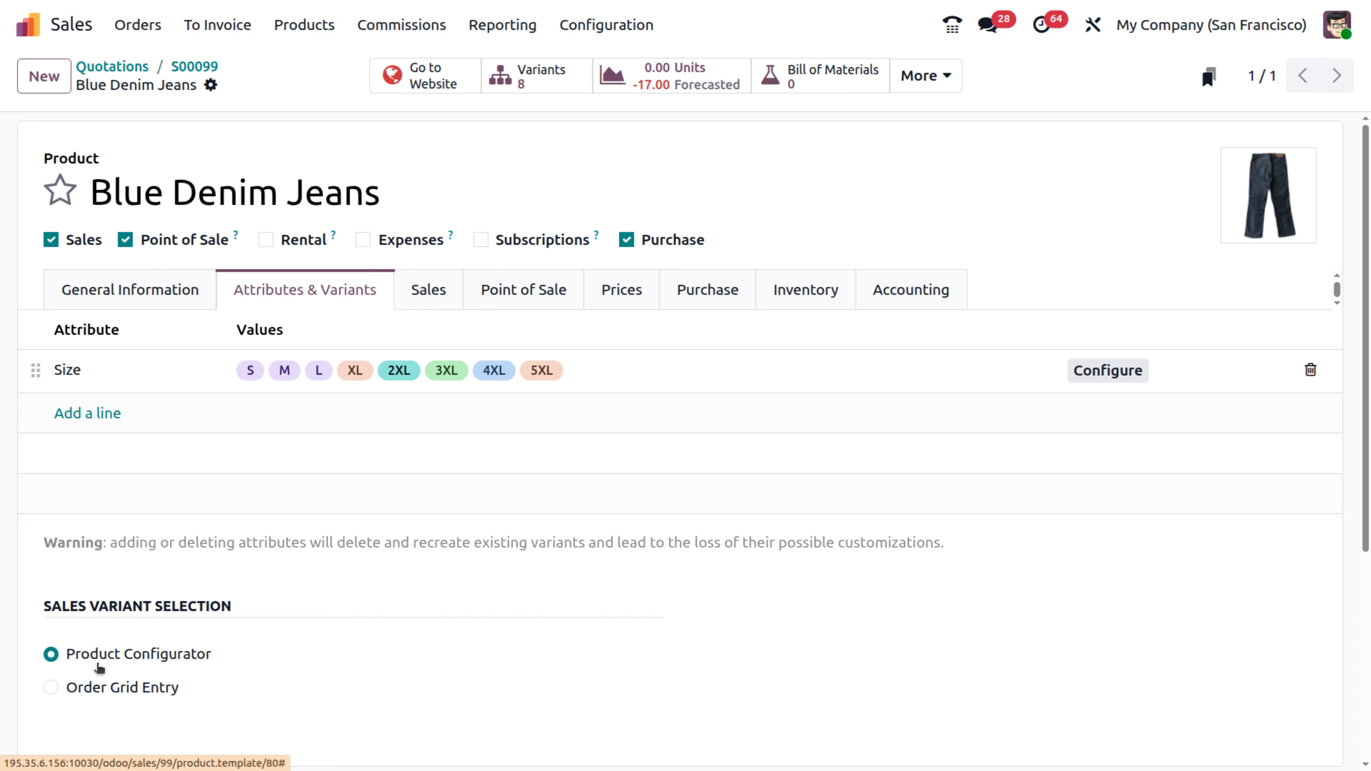
left_click(51, 688)
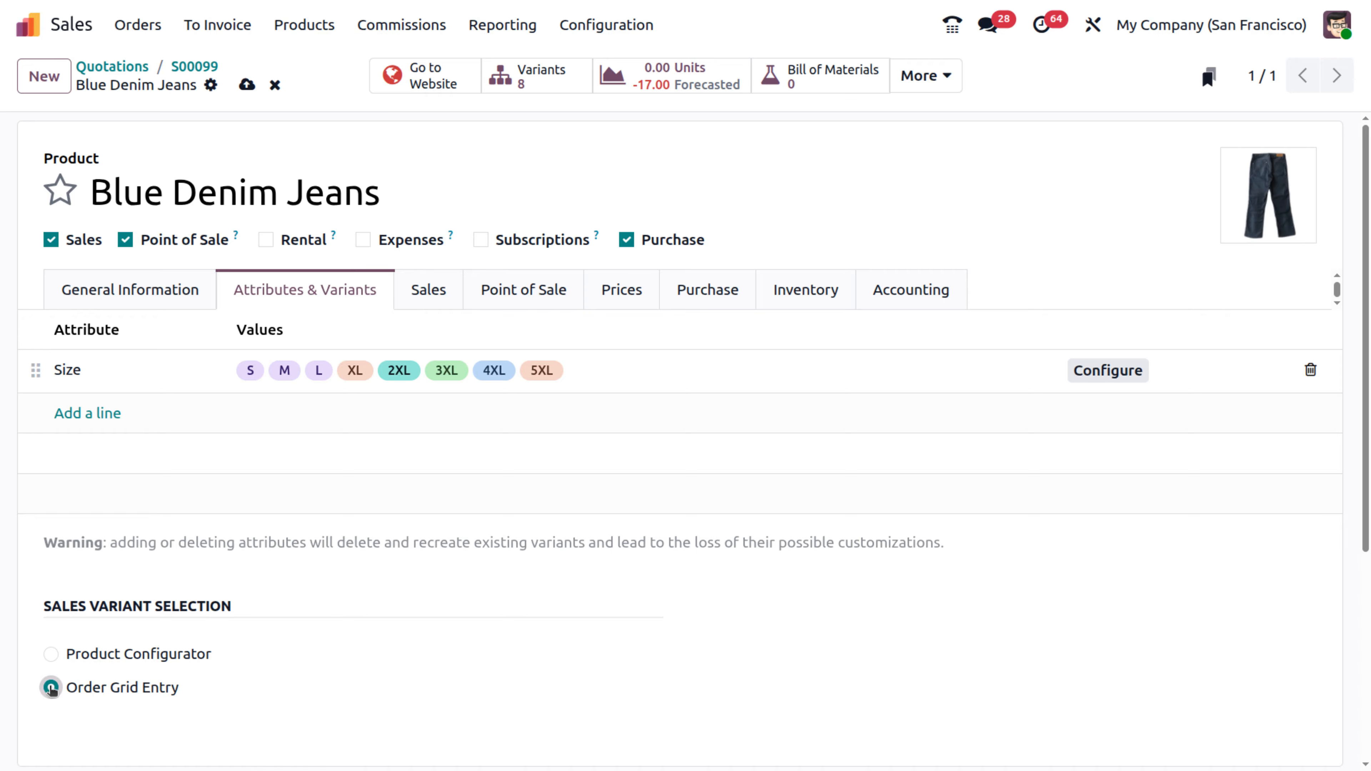
left_click(247, 85)
left_click(184, 70)
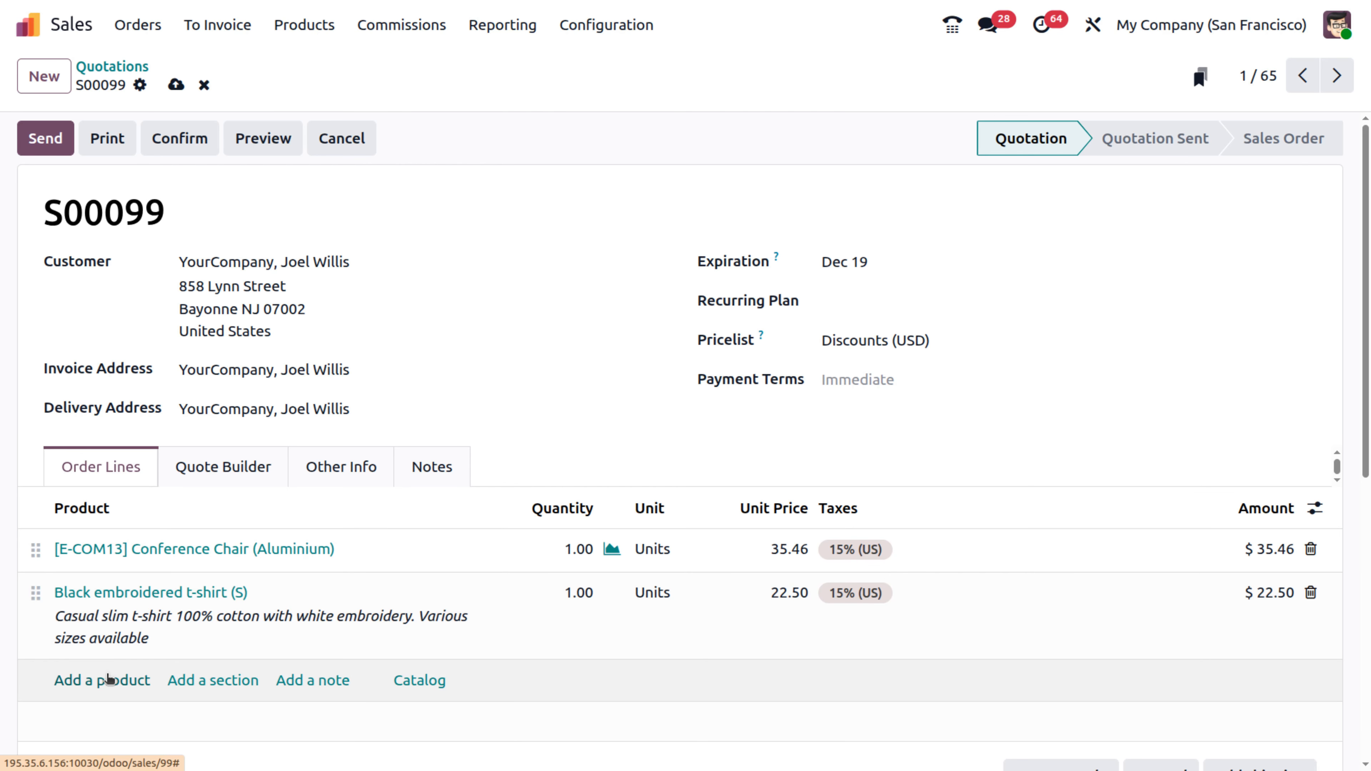
Add Blue Denim Jeans to the order lines through the variant grid with quantities 3 for S, 2 for M and 1 for L.
left_click(107, 679)
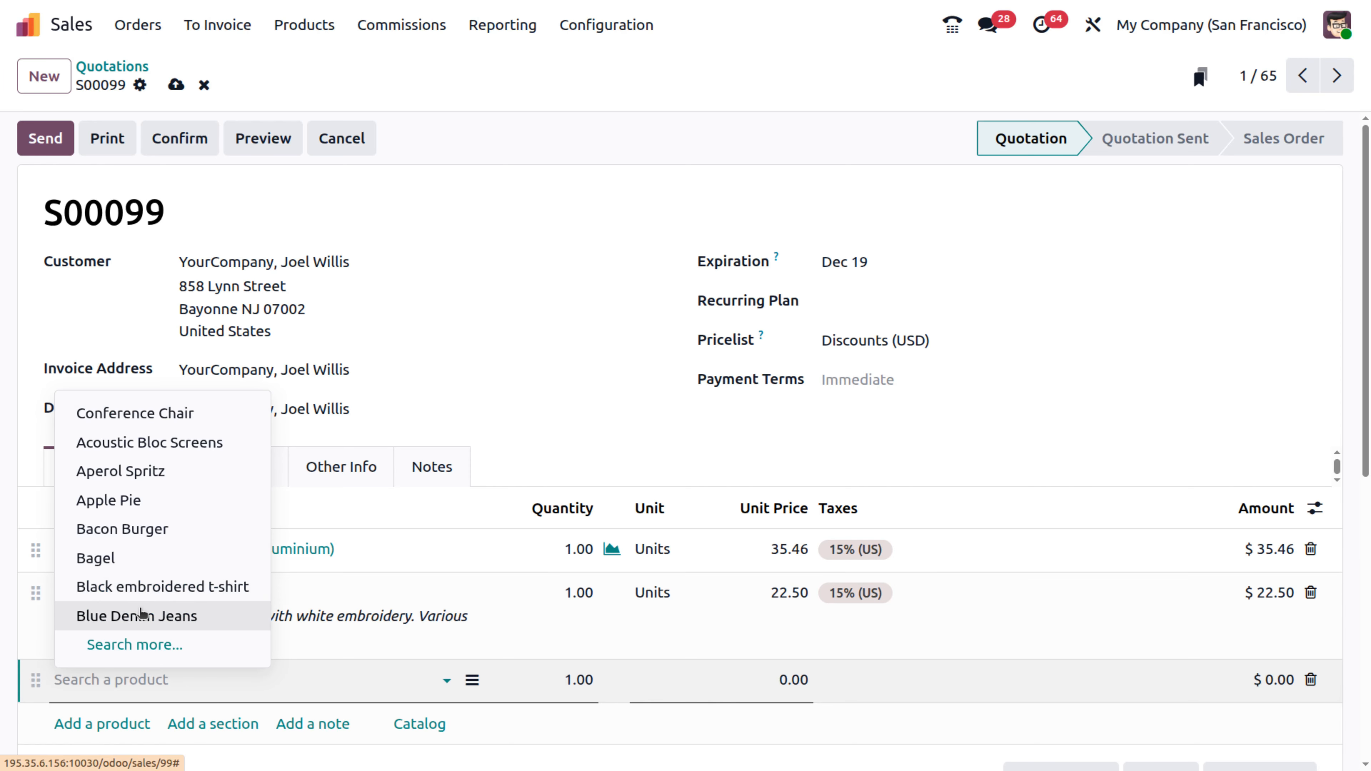
left_click(143, 614)
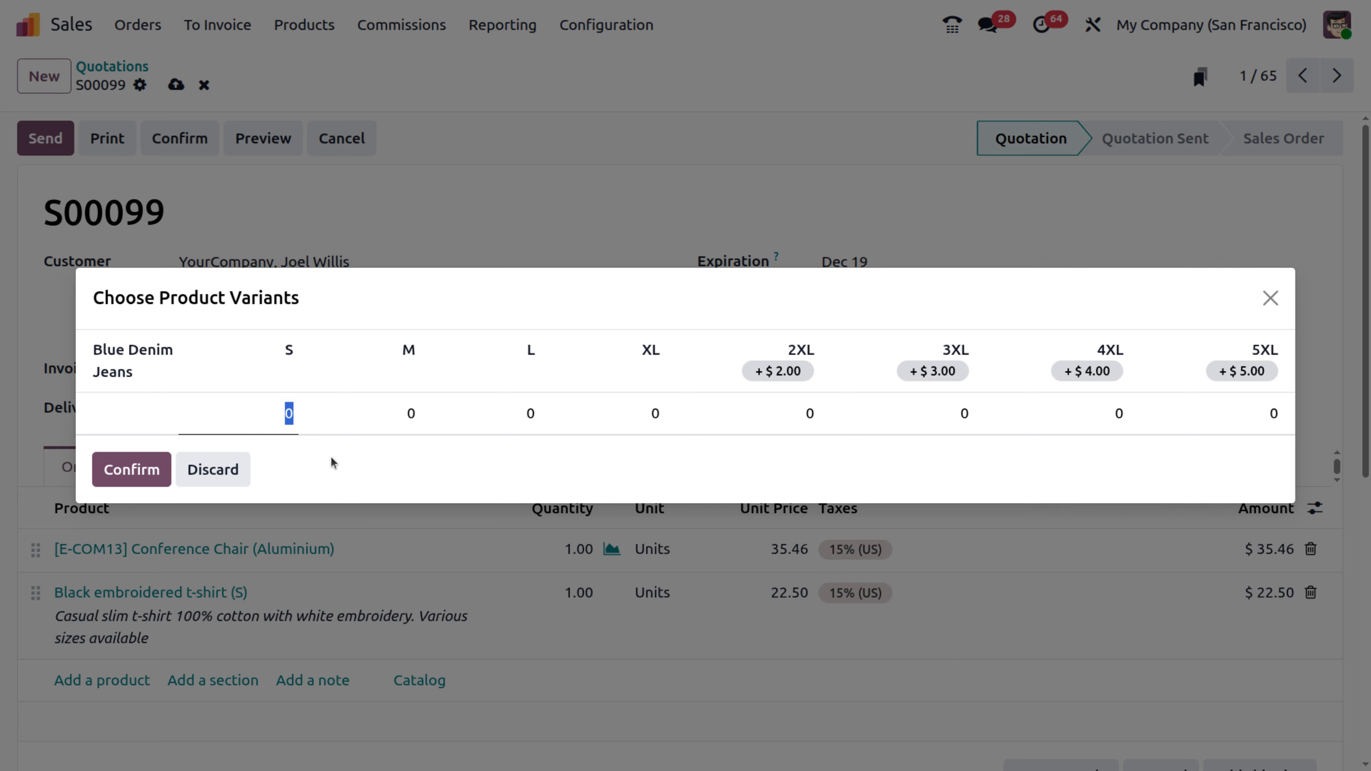
type("3")
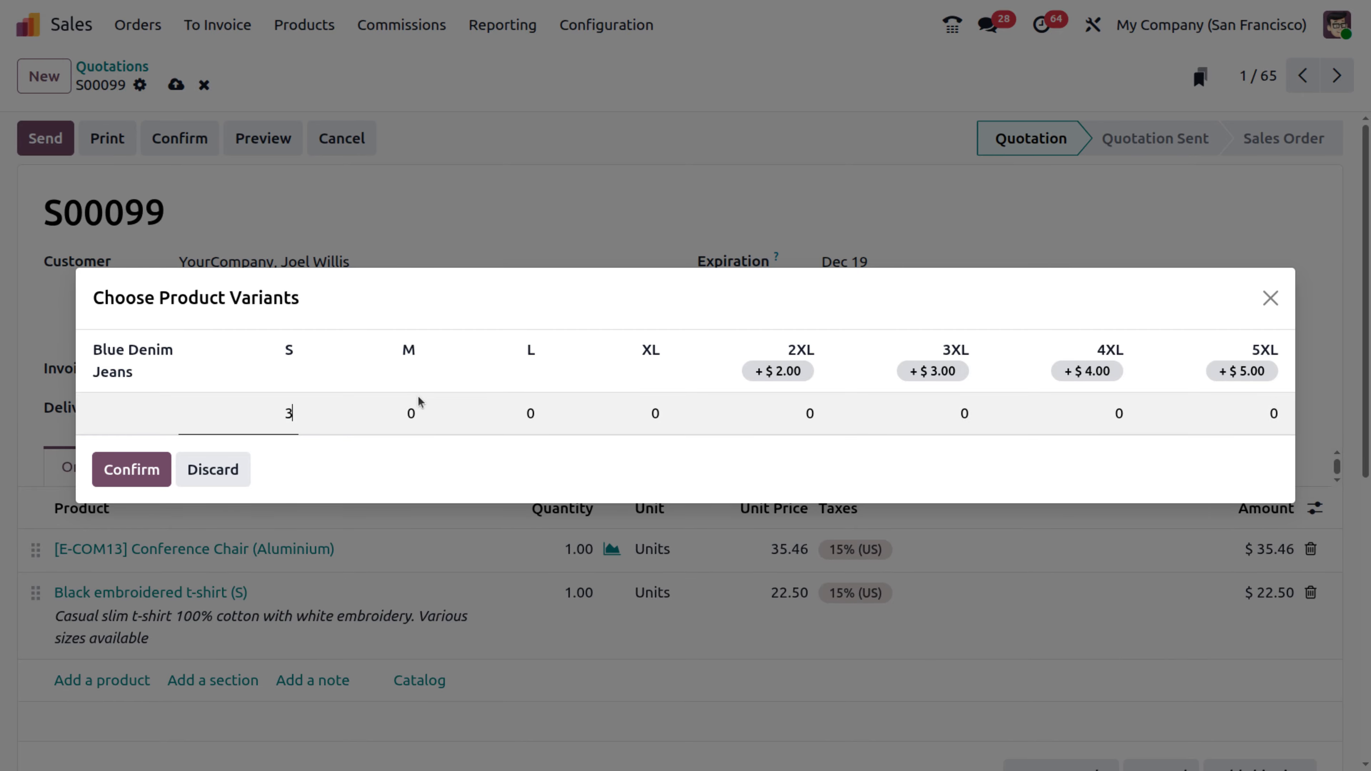
left_click(413, 416)
type("4")
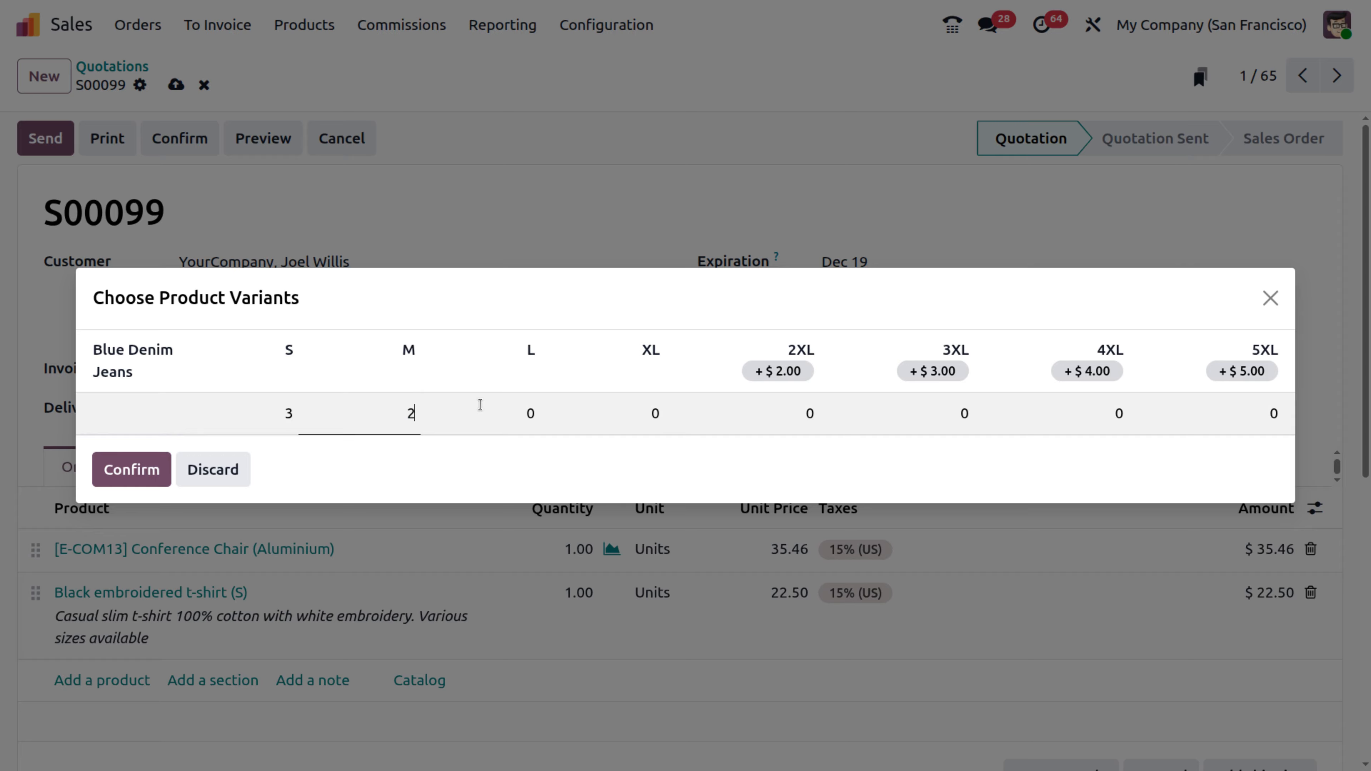
left_click(531, 415)
type("1")
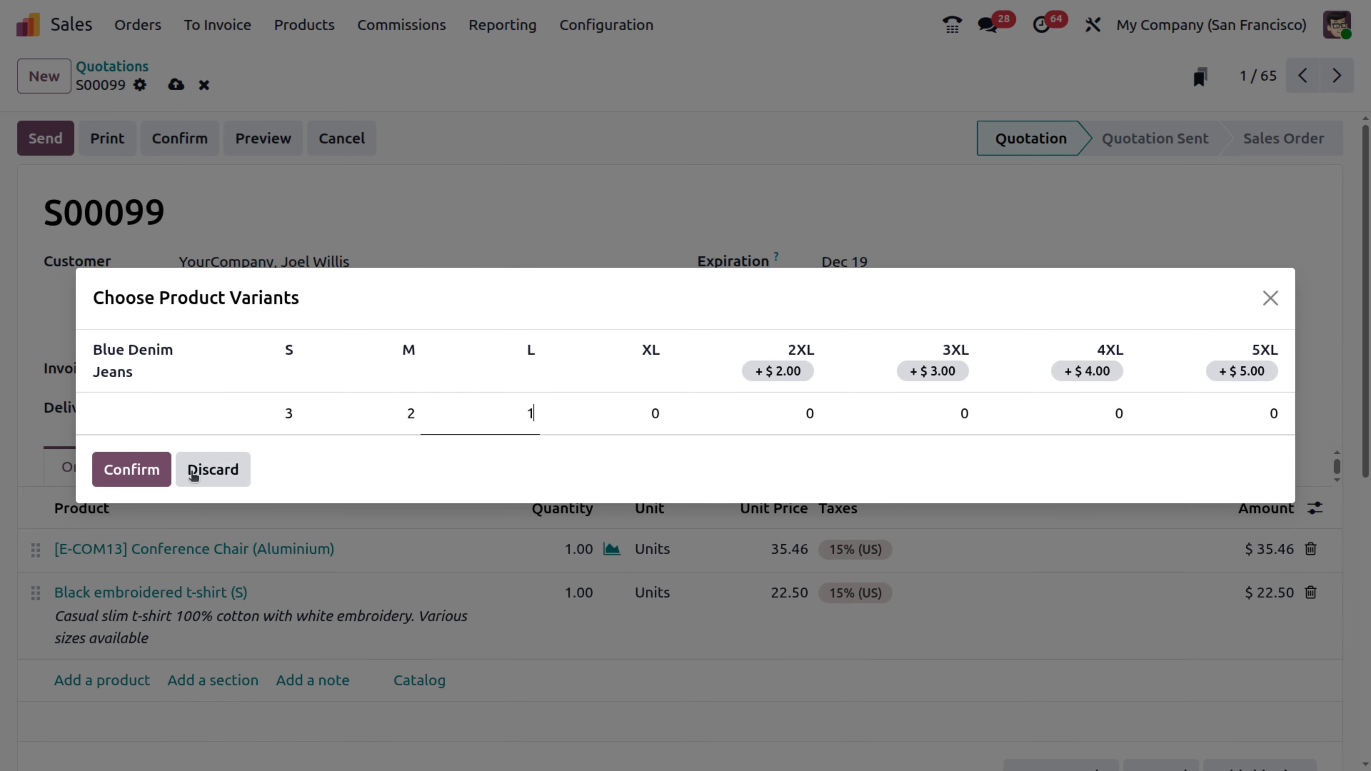
left_click(131, 469)
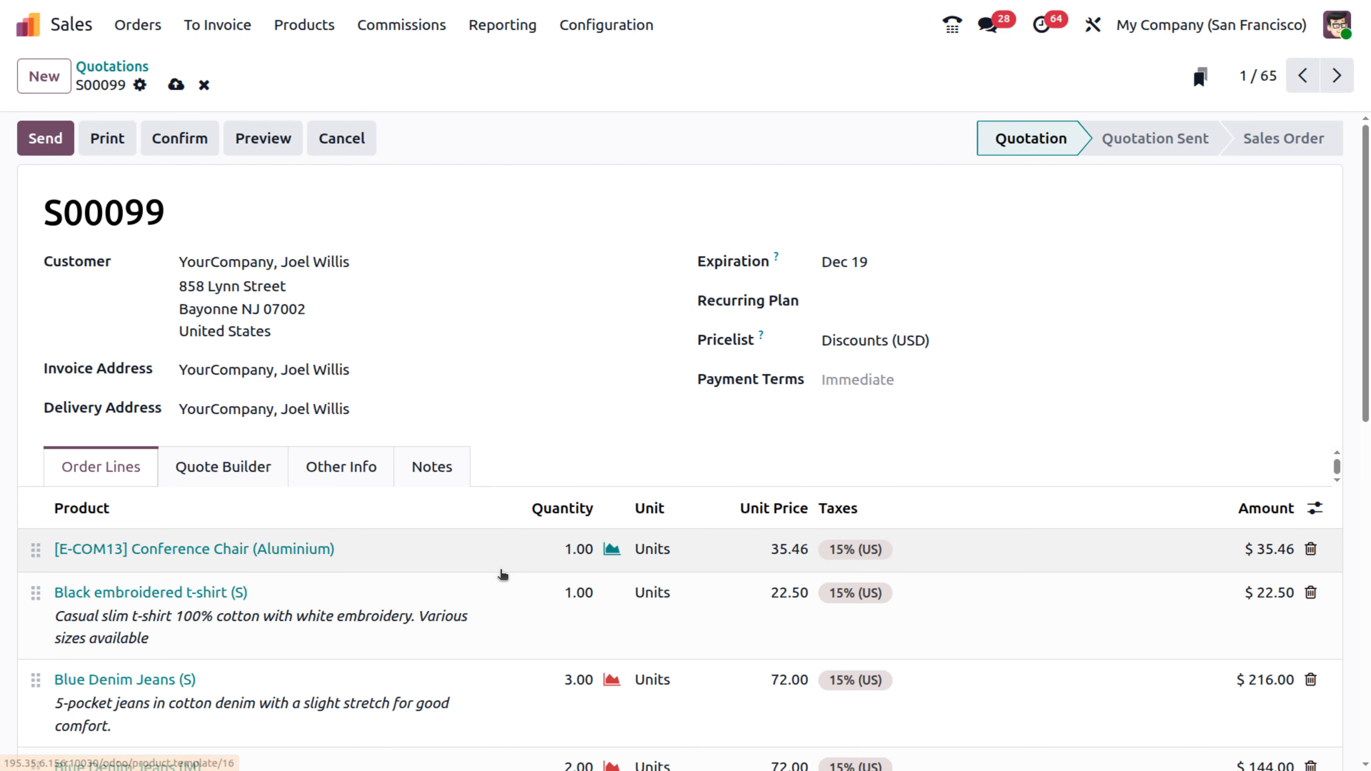
scroll(502, 572, "down", 3)
scroll(502, 574, "up", 3)
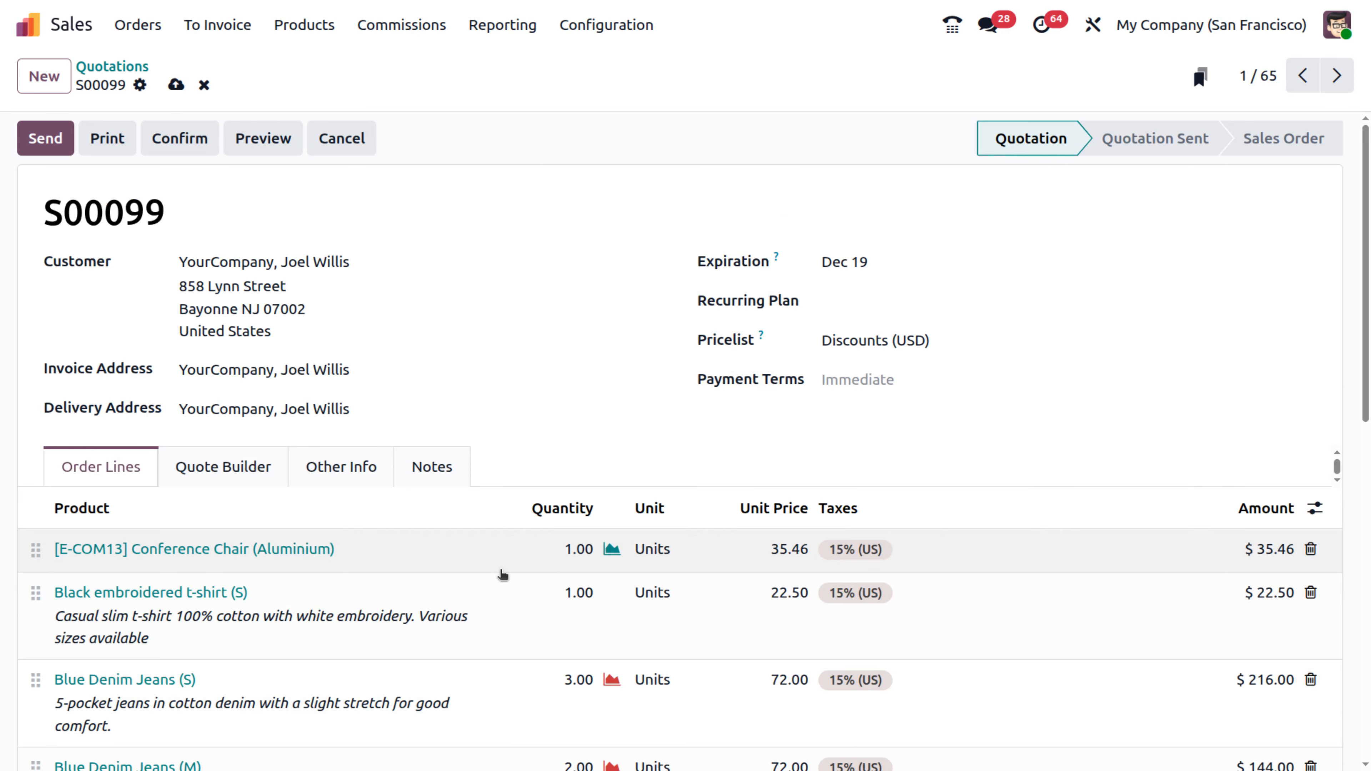